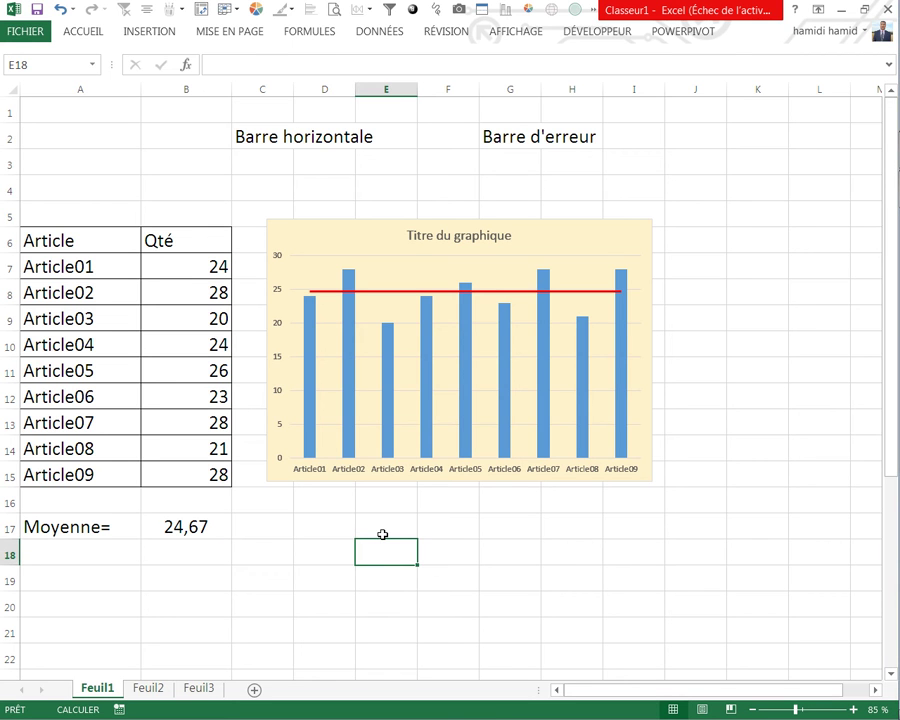
Step: Recalculate the random article quantities twice with F9
click(473, 563)
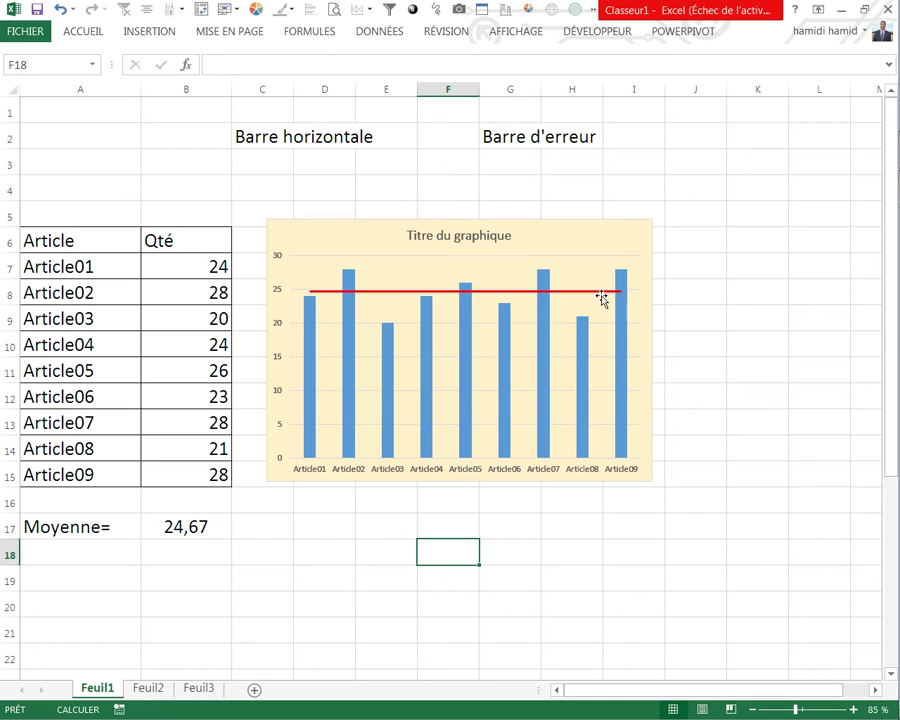
click(546, 530)
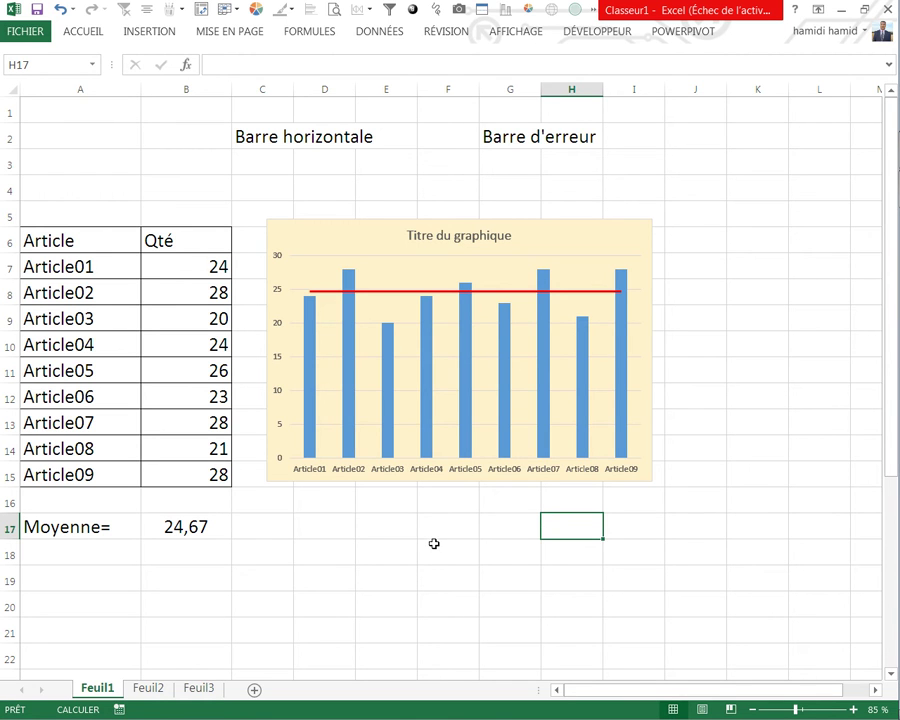
key(F9)
key(F9)
key(F9)
key(F9)
key(F9)
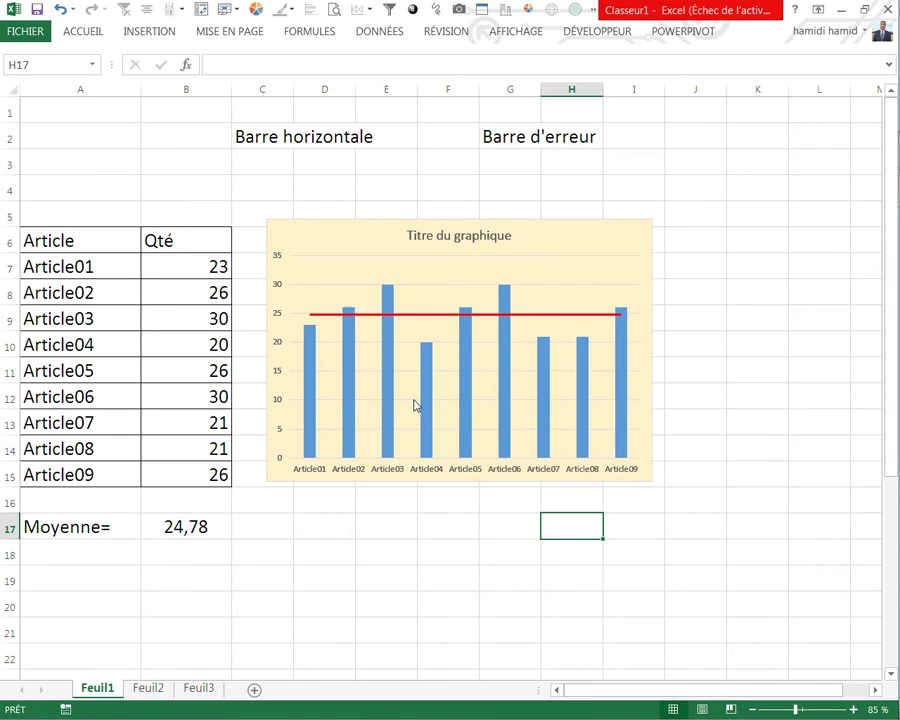
key(F9)
key(F9)
key(F9)
key(F9)
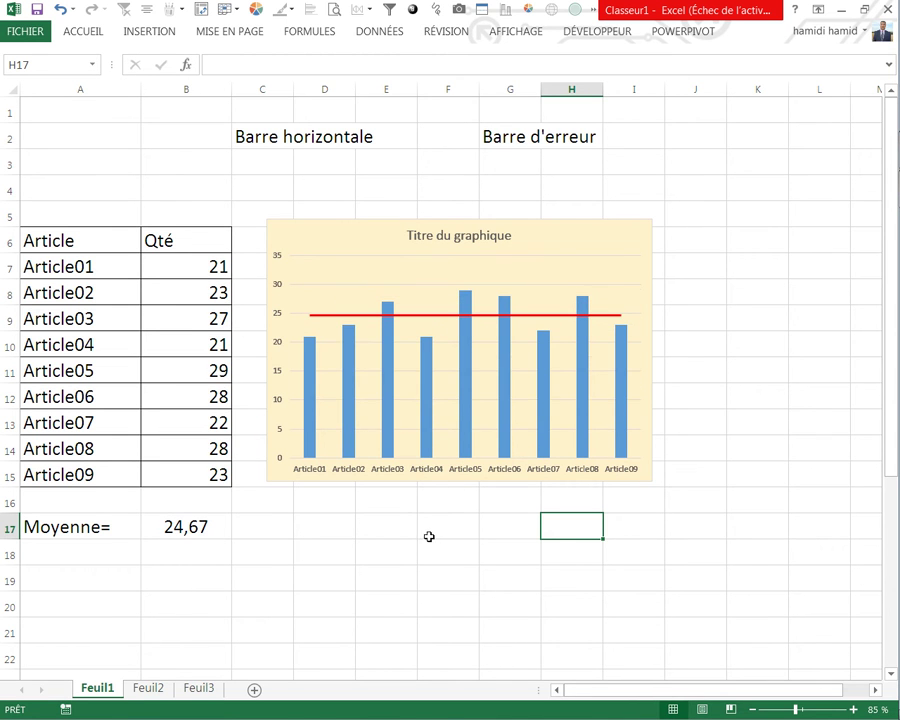
Step: Delete the existing column chart with its red average line
click(428, 534)
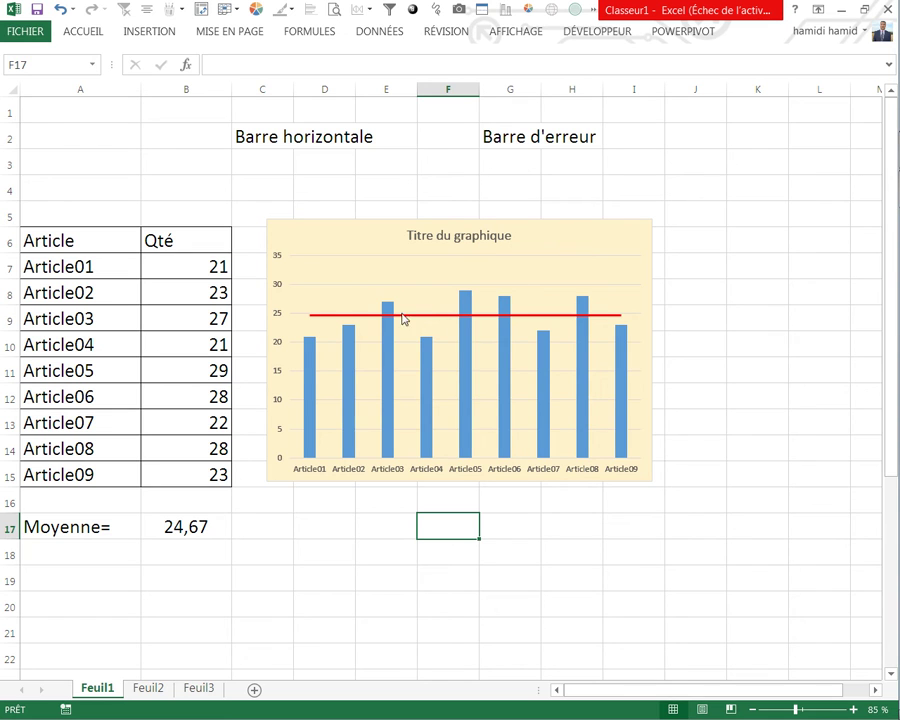
click(565, 235)
key(Delete)
Step: Insert a clustered column chart of A7:B15 and nudge it up beside the table
click(482, 328)
drag(118, 272, 200, 474)
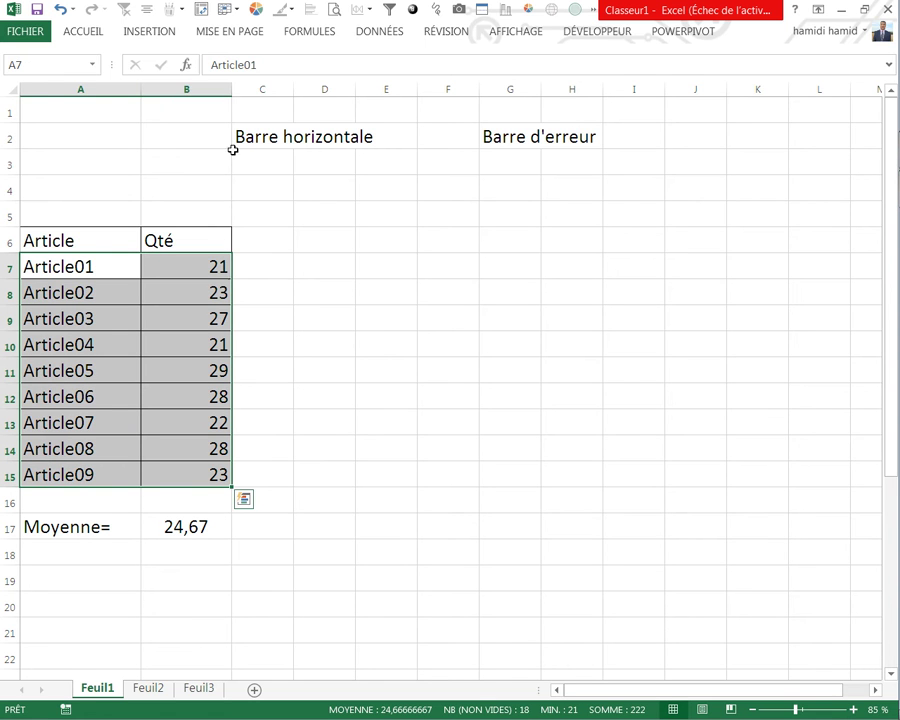
click(150, 31)
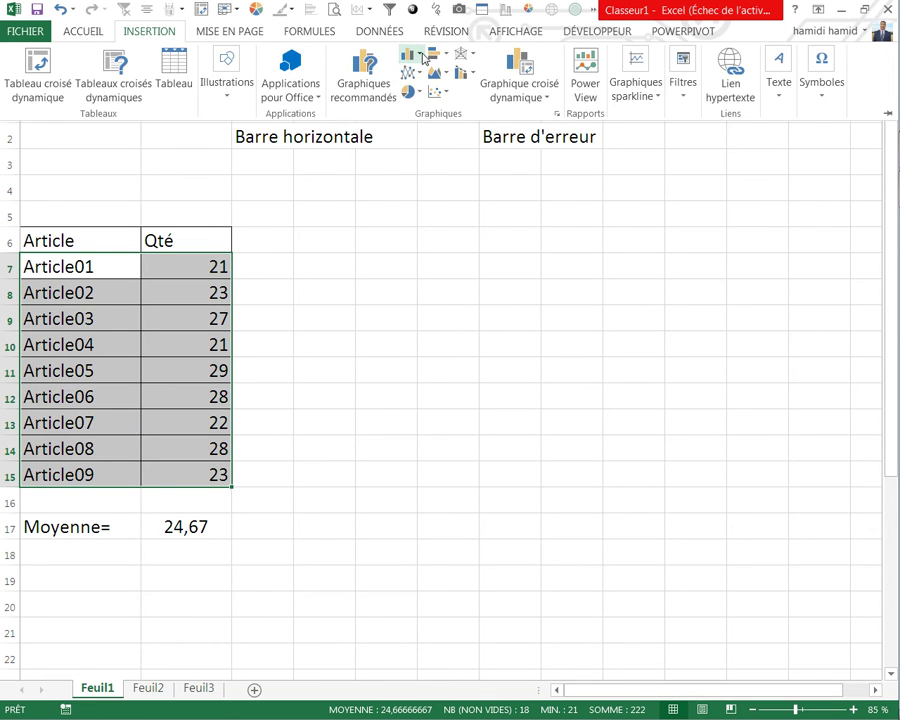
click(411, 55)
click(424, 100)
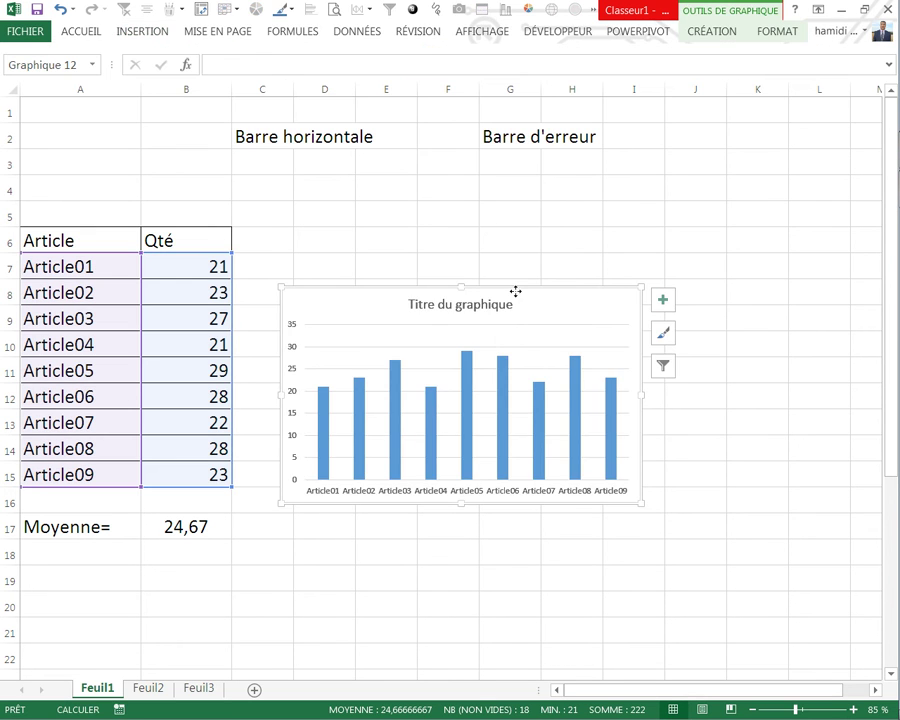
drag(516, 290, 512, 268)
right_click(538, 283)
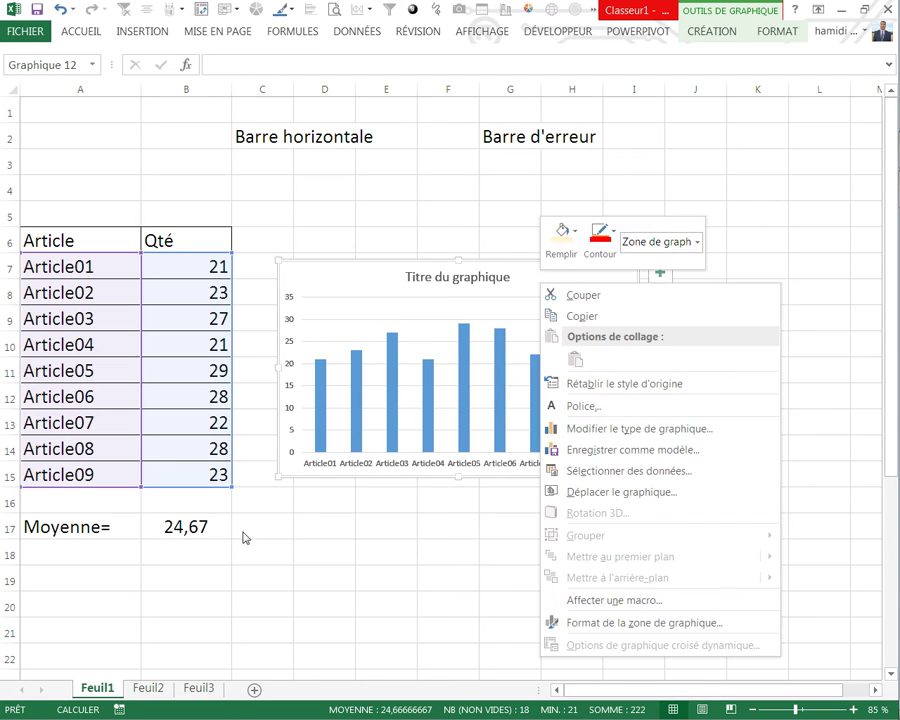
click(197, 527)
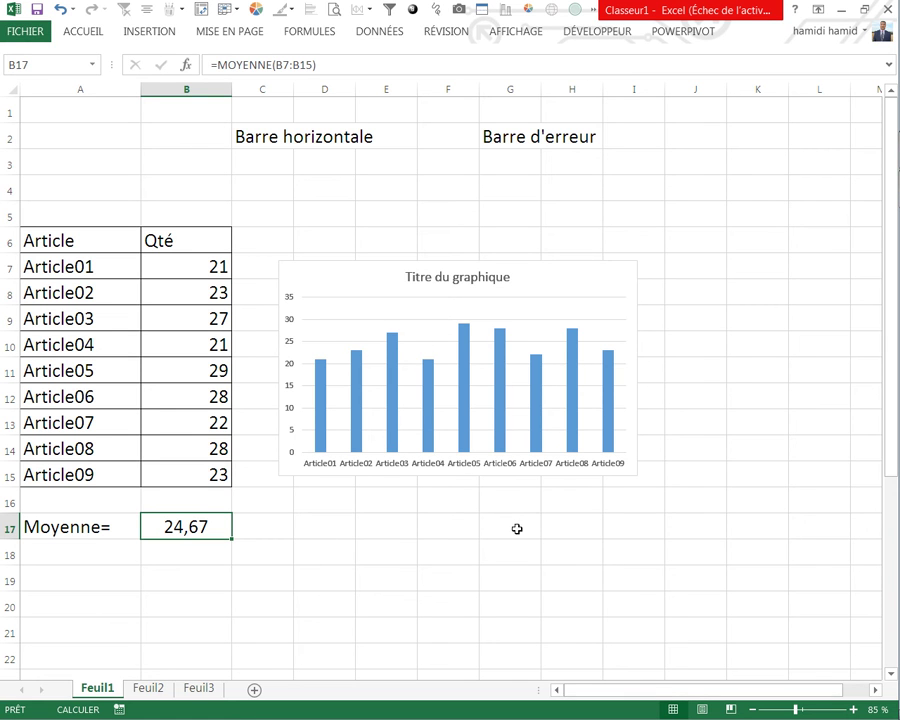
Step: Add a second chart series with values =Feuil1!$B$17, shown as an orange 24,67 column
right_click(510, 313)
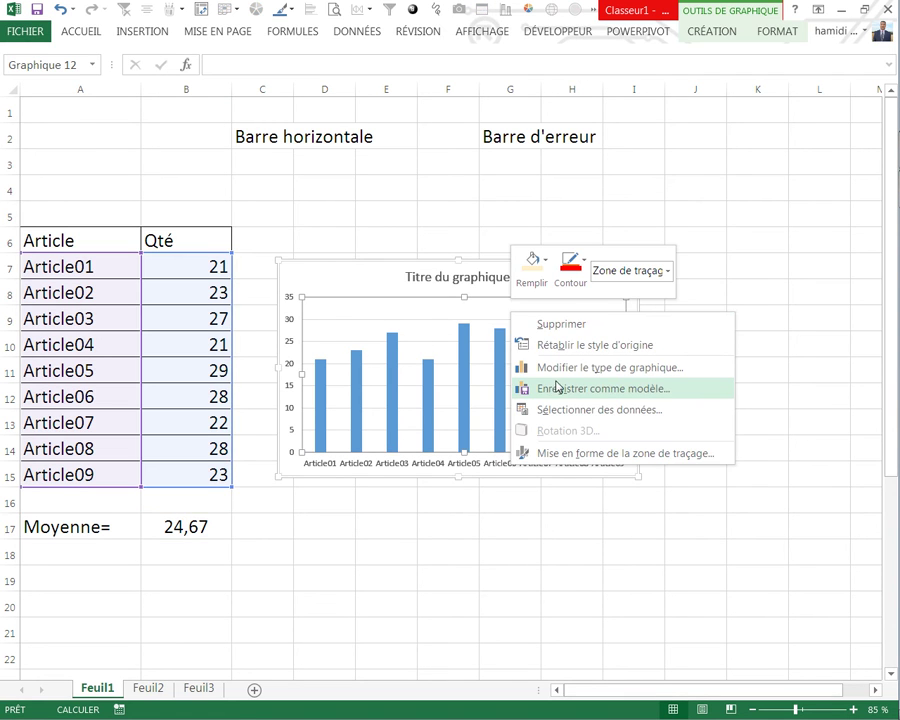
click(553, 410)
click(313, 445)
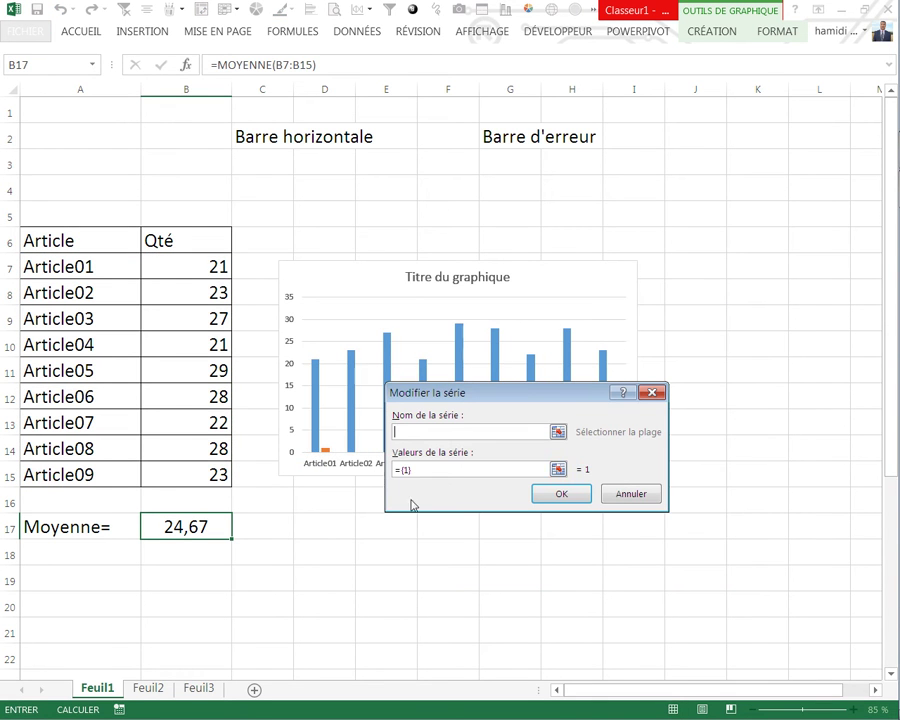
key(BackSpace)
click(186, 528)
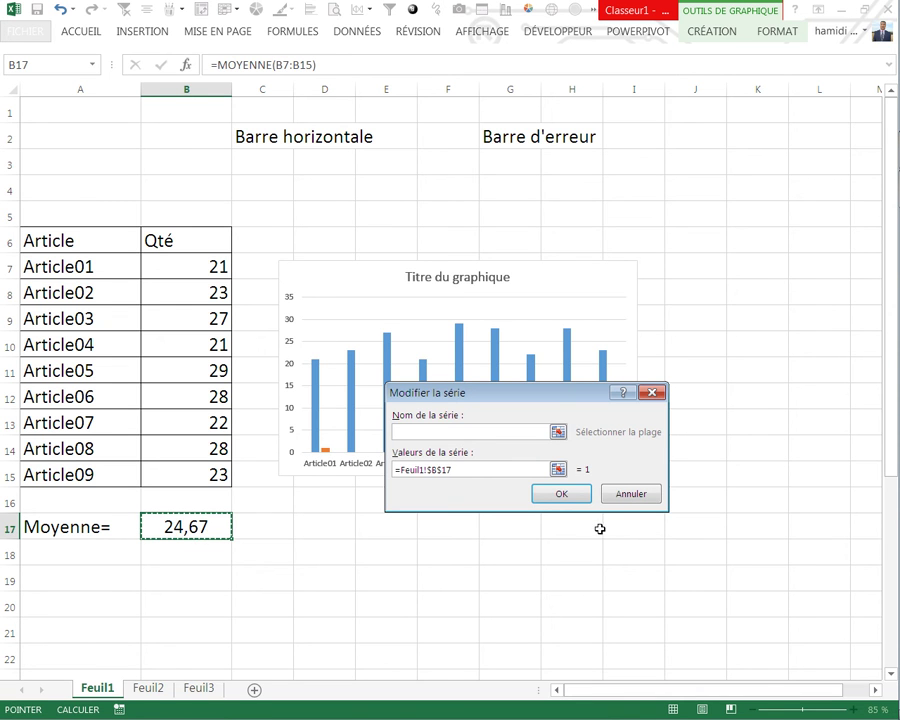
click(551, 496)
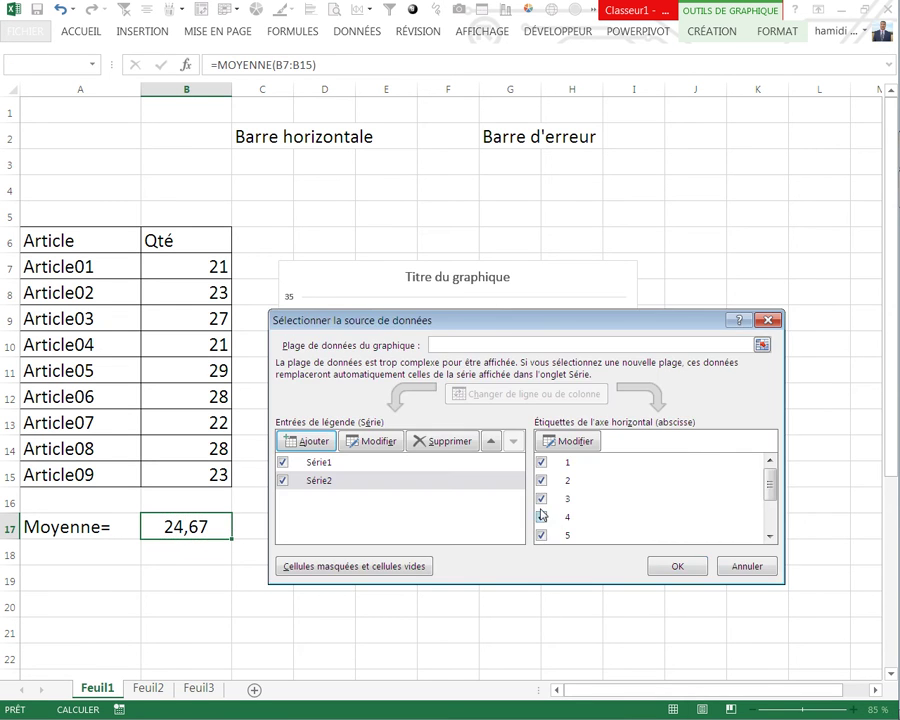
click(662, 568)
click(492, 574)
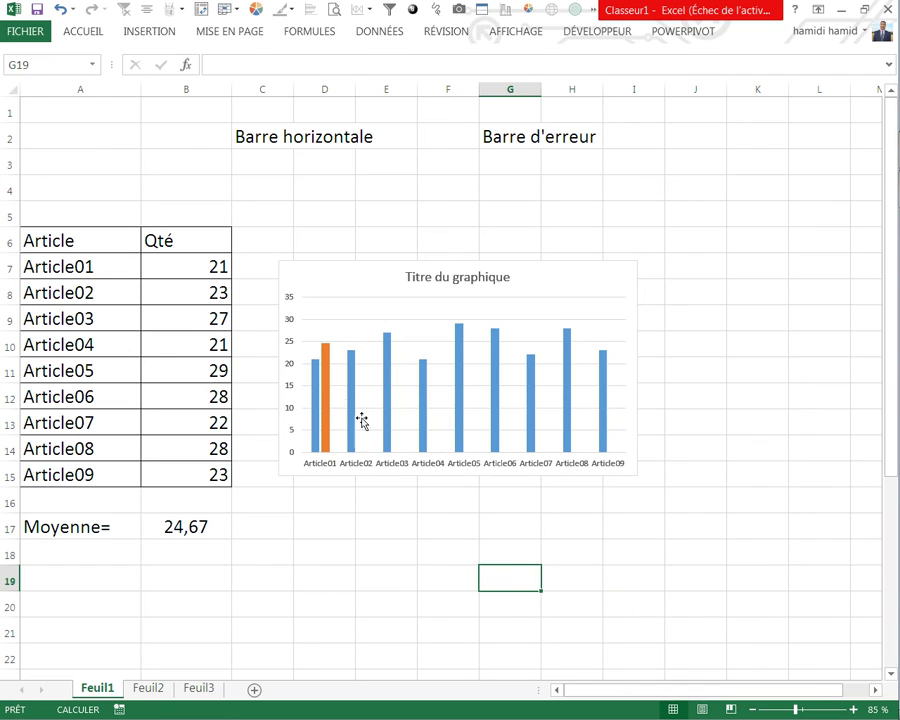
click(326, 390)
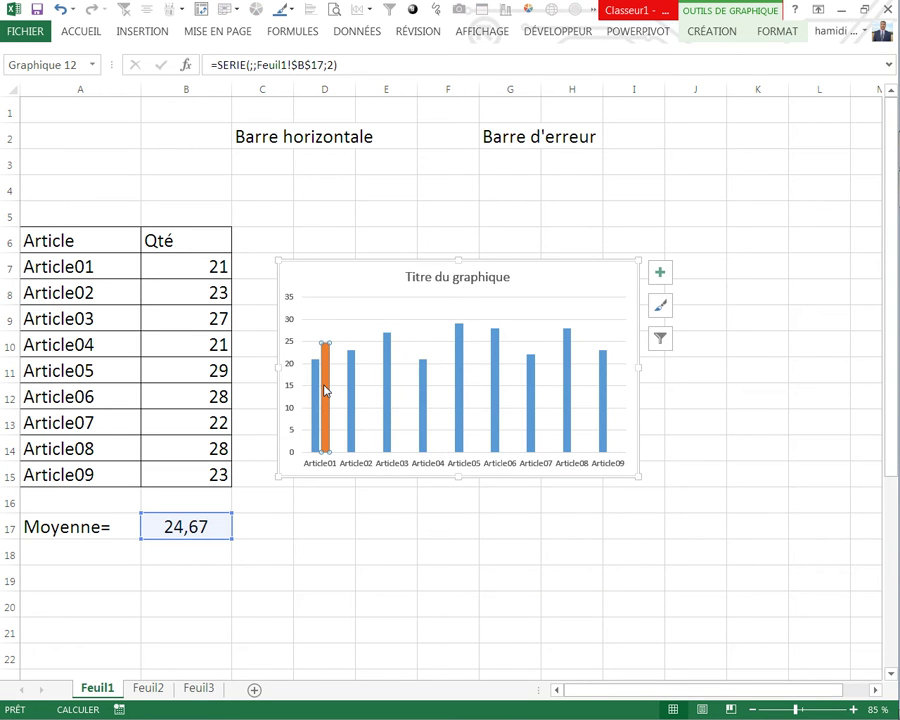
right_click(325, 390)
Step: Change Série2 to Nuages de points in the combined chart type, making it a single point
click(364, 442)
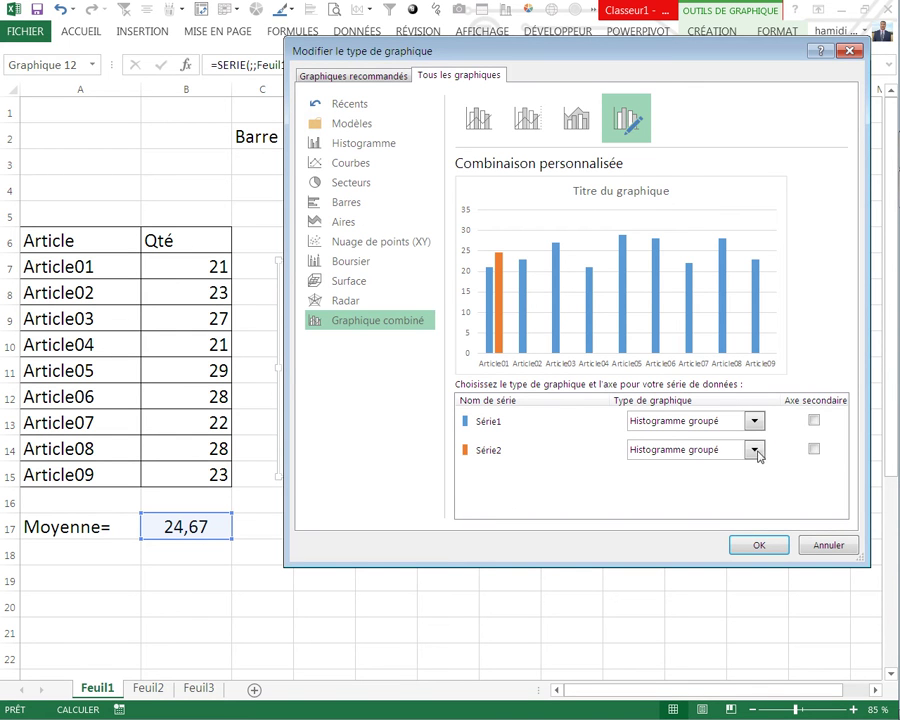
click(755, 452)
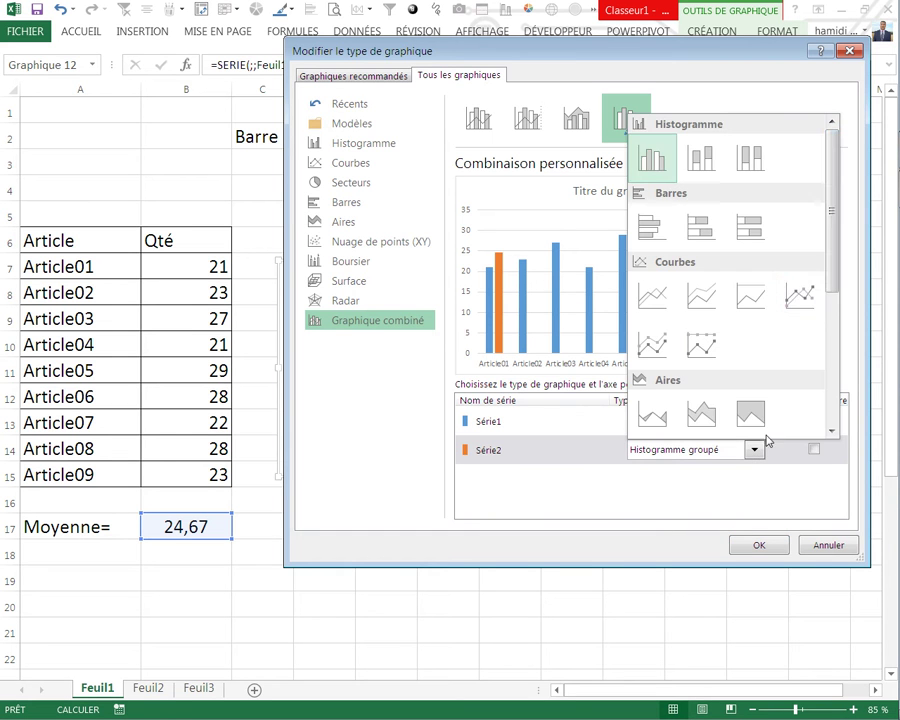
drag(828, 190, 828, 400)
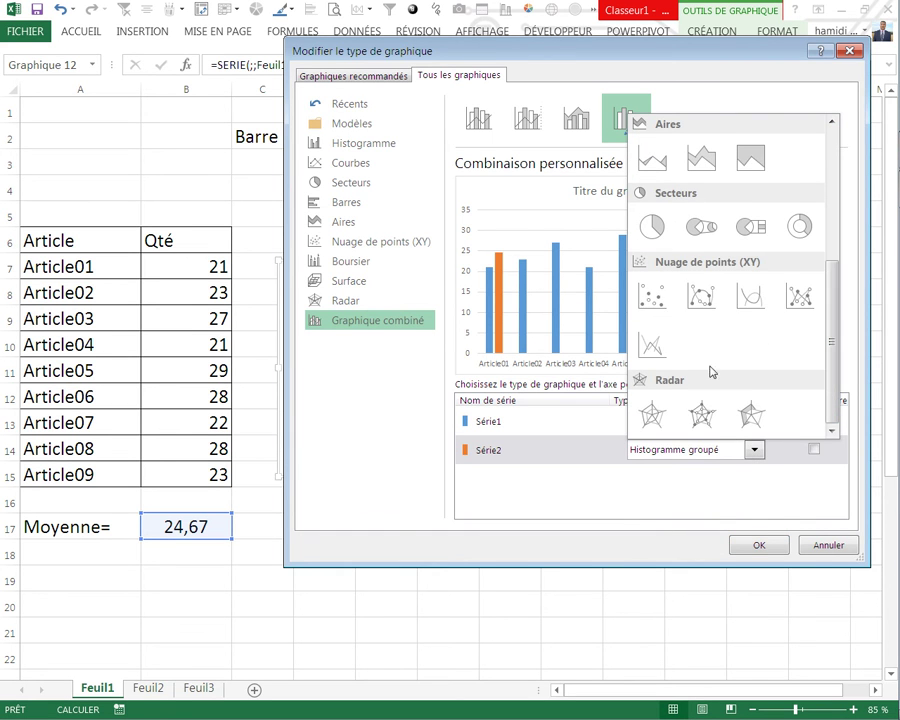
click(656, 315)
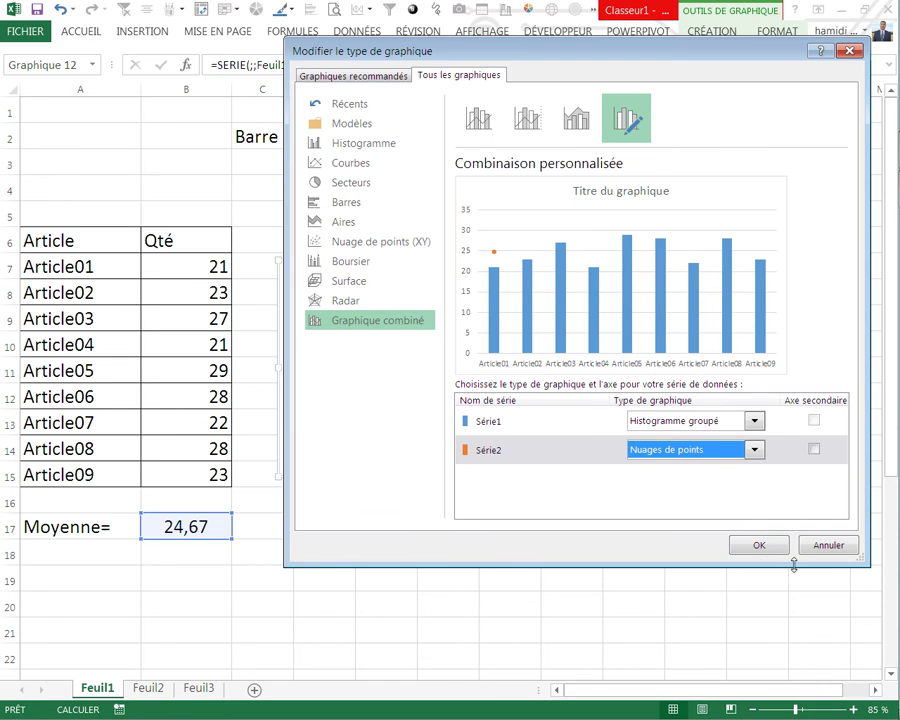
click(748, 544)
click(510, 526)
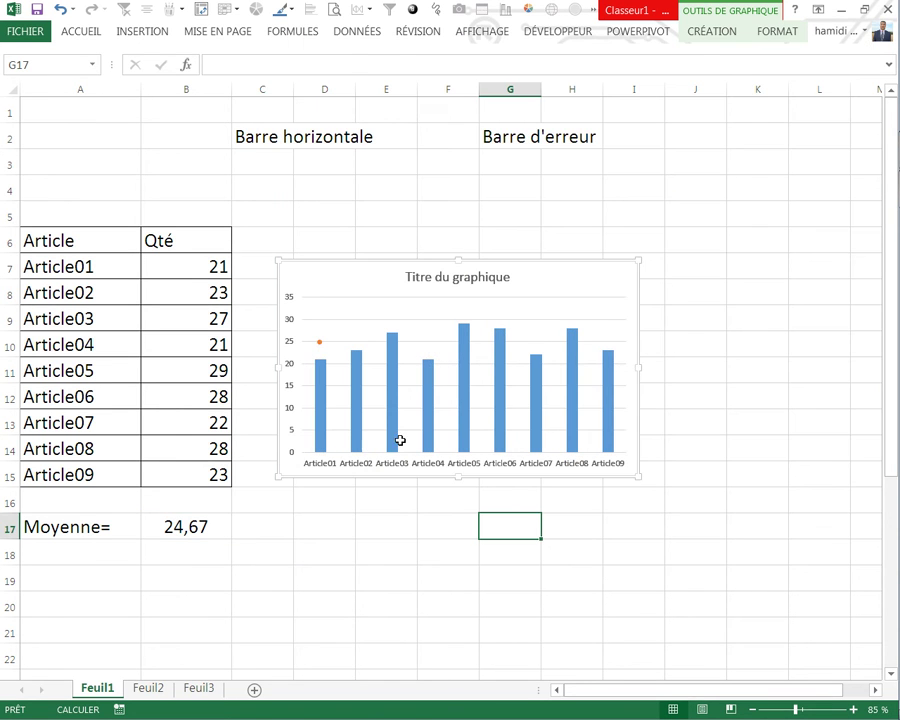
click(320, 345)
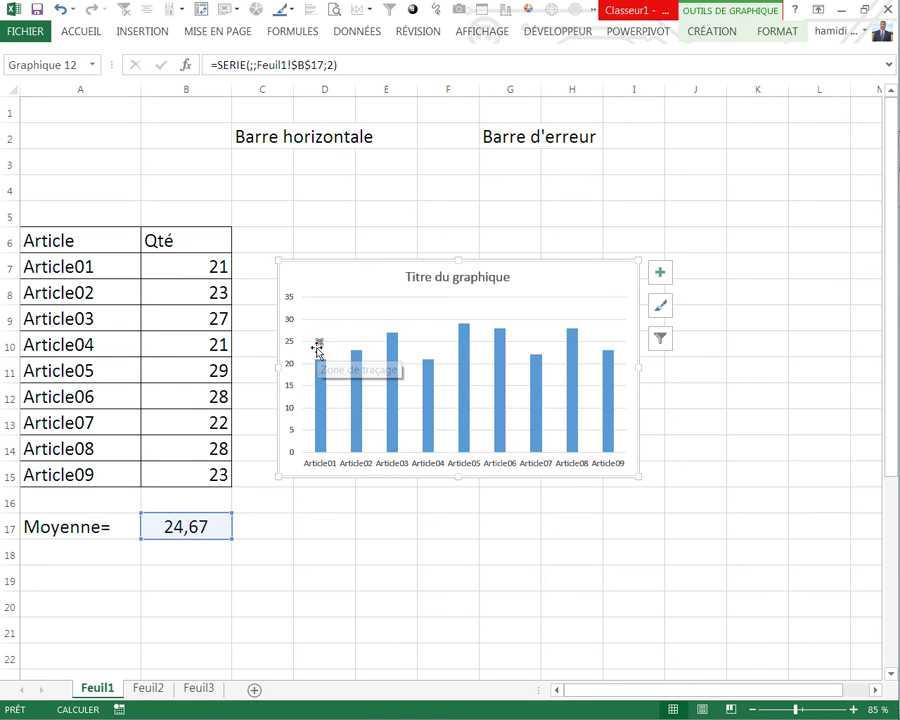
Step: Add error bars with more options to the orange average point via Ajouter un élément de graphique
click(705, 32)
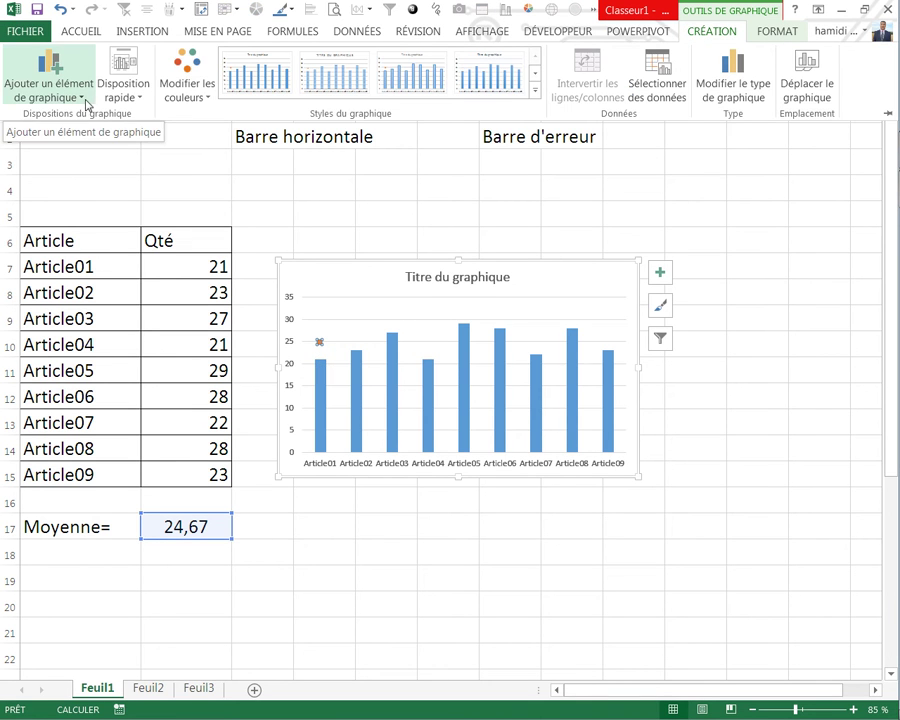
click(62, 78)
mouse_move(62, 222)
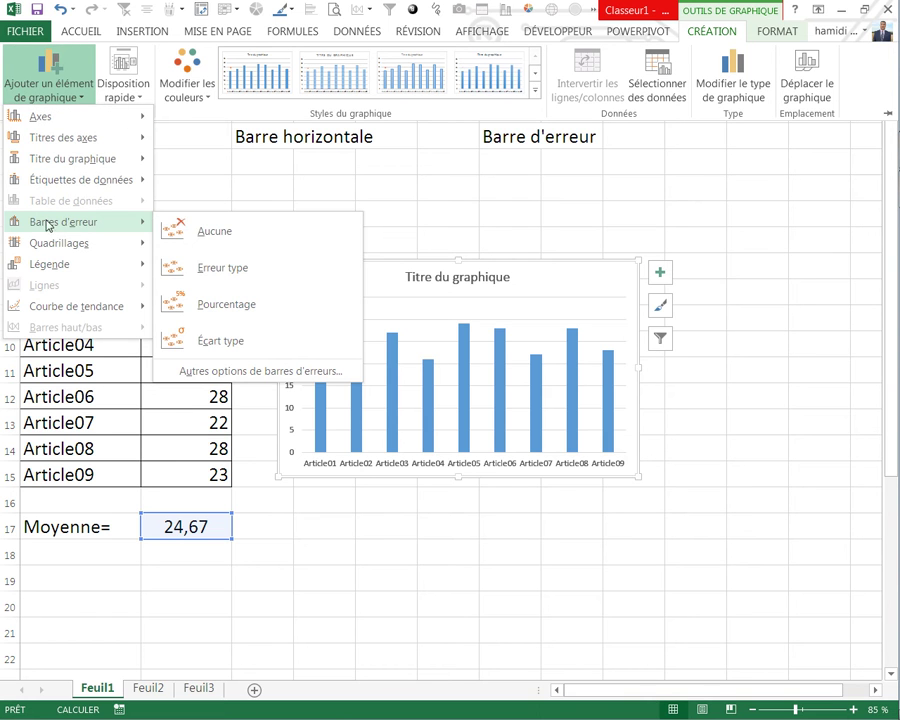
click(212, 372)
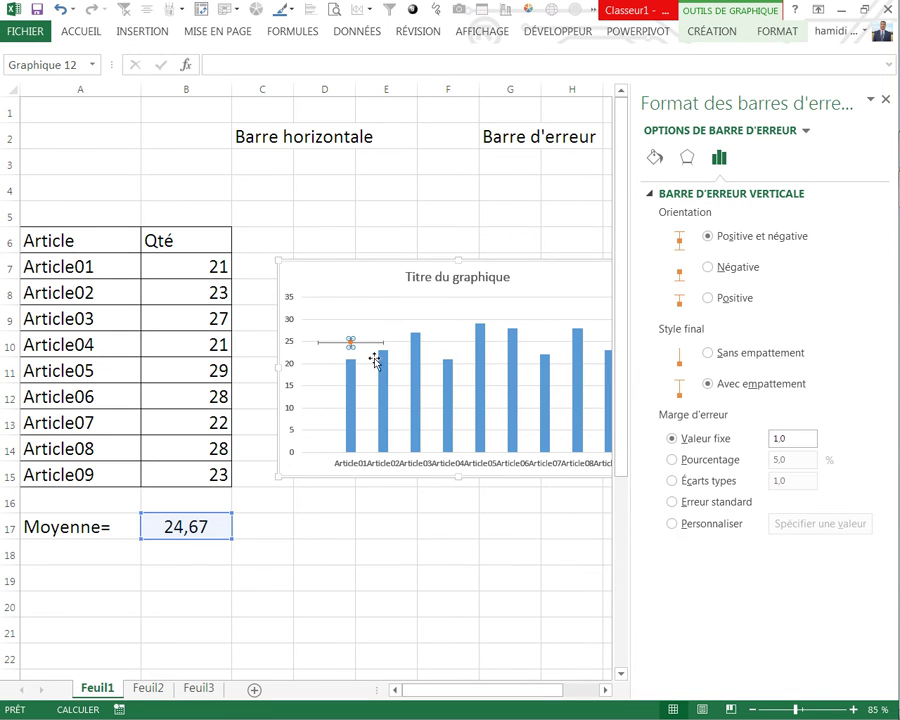
click(397, 518)
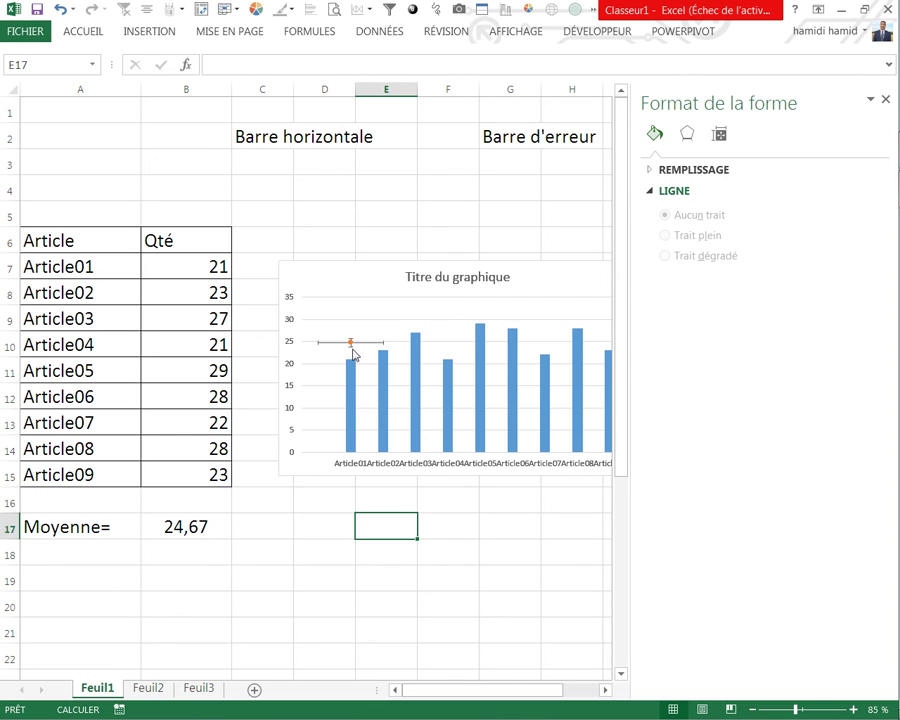
click(351, 346)
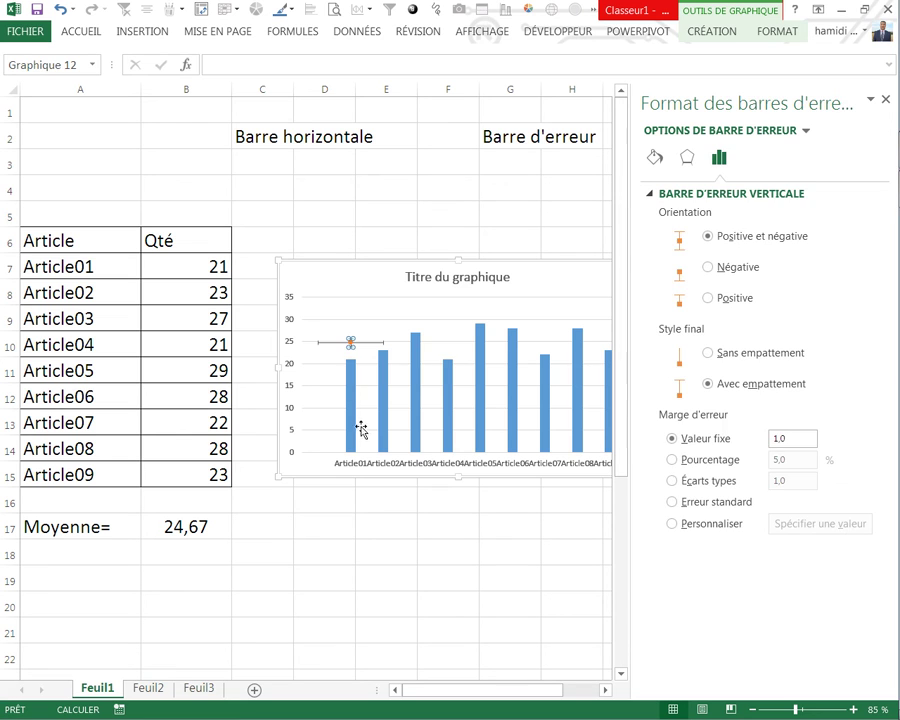
Step: Give the horizontal error bar a custom positive value of 9 so it spans the chart
click(366, 470)
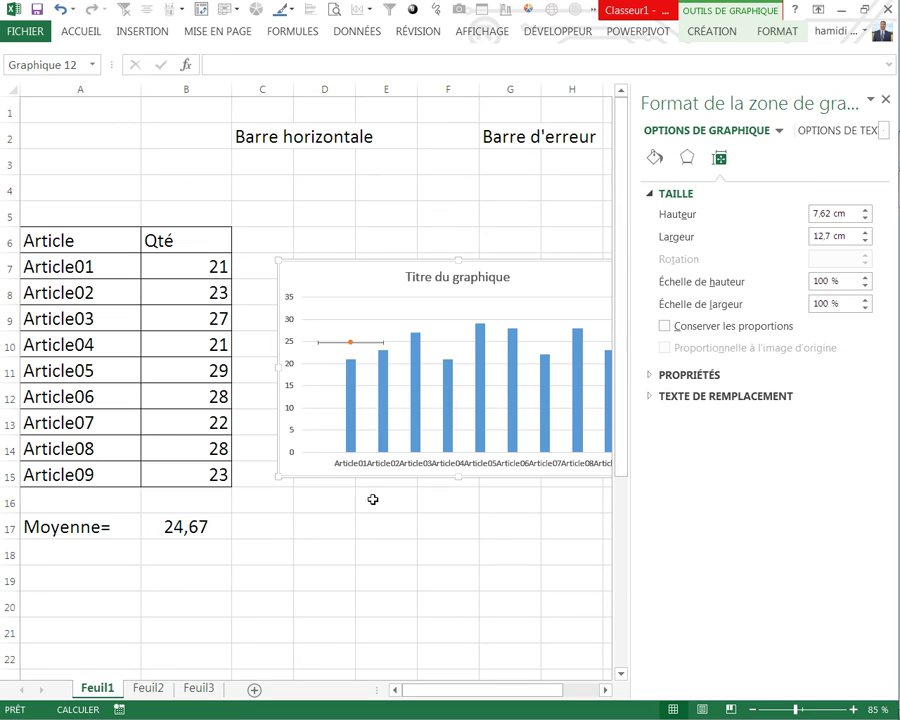
click(368, 347)
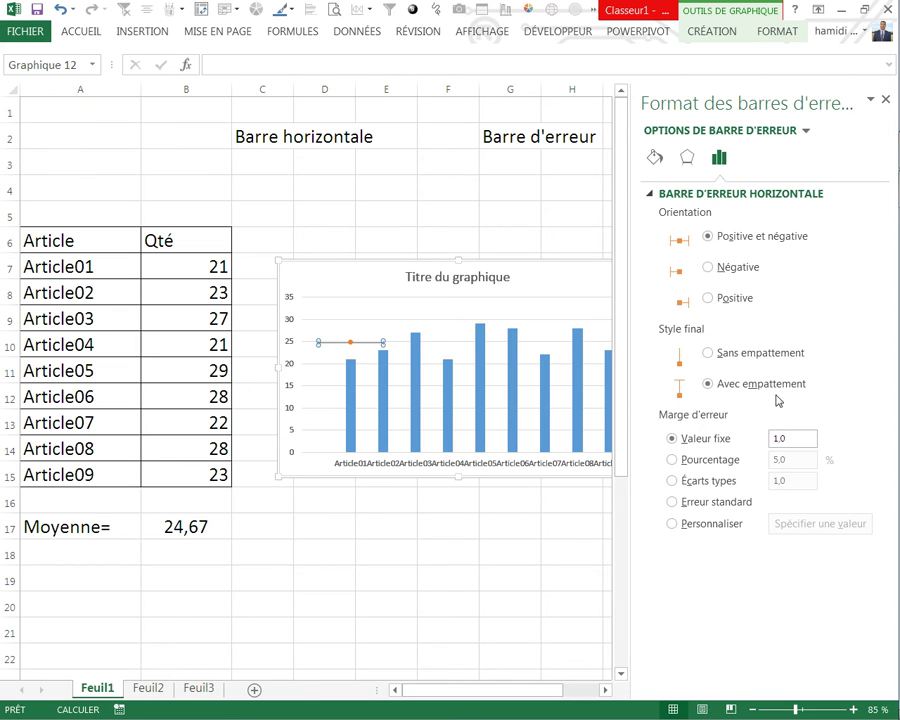
click(673, 524)
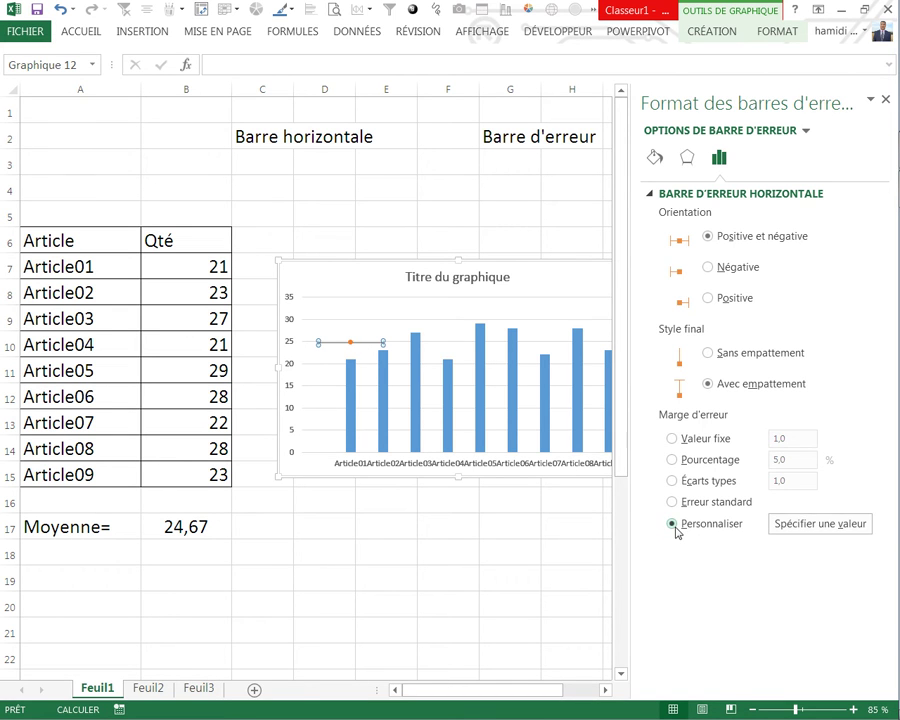
click(800, 526)
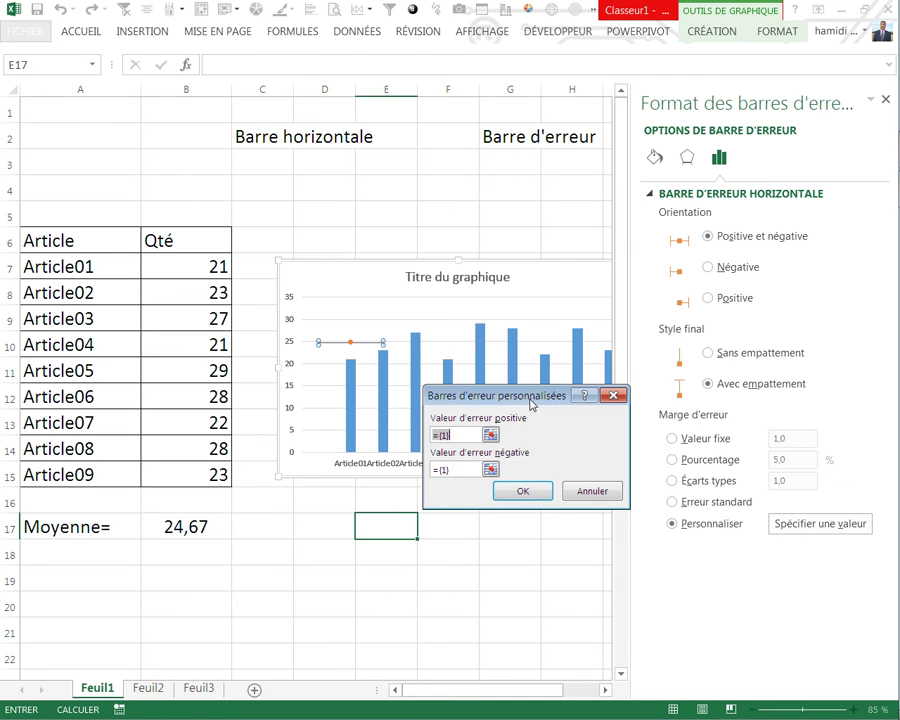
drag(532, 403, 362, 520)
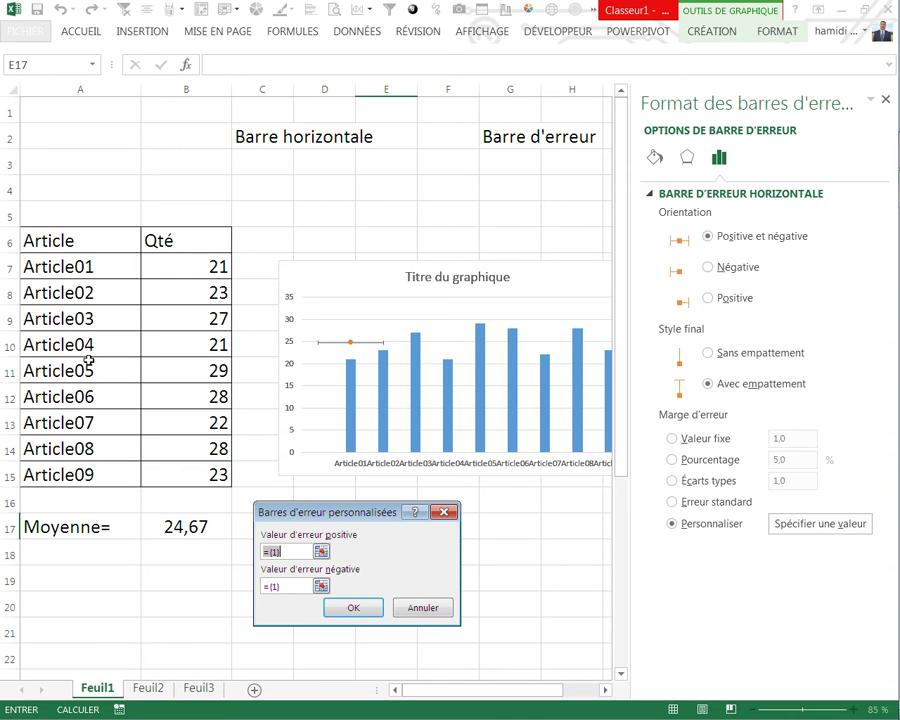
text(9)
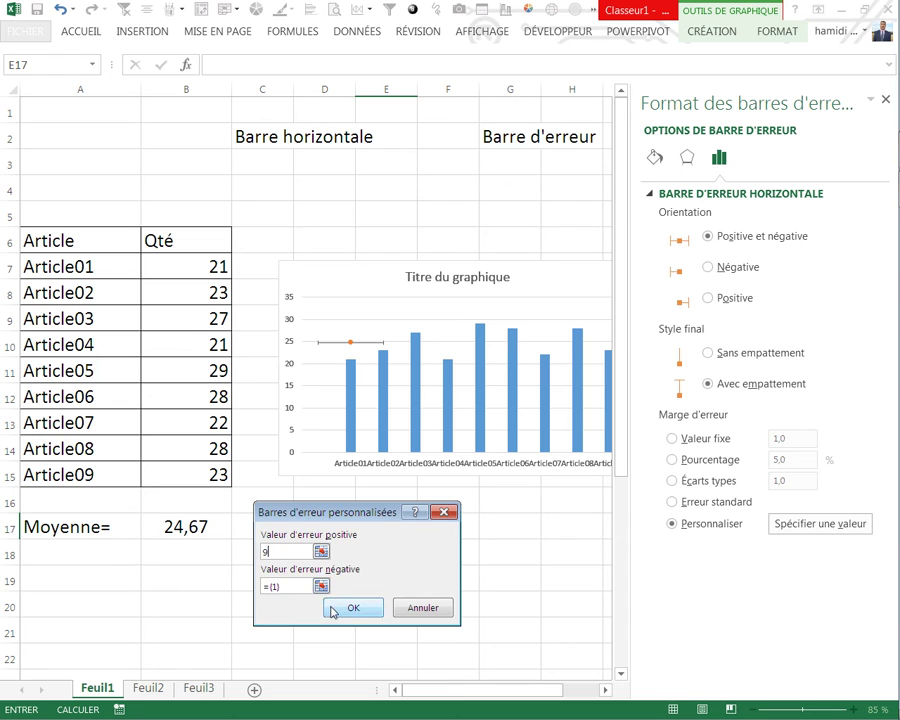
click(336, 607)
click(446, 575)
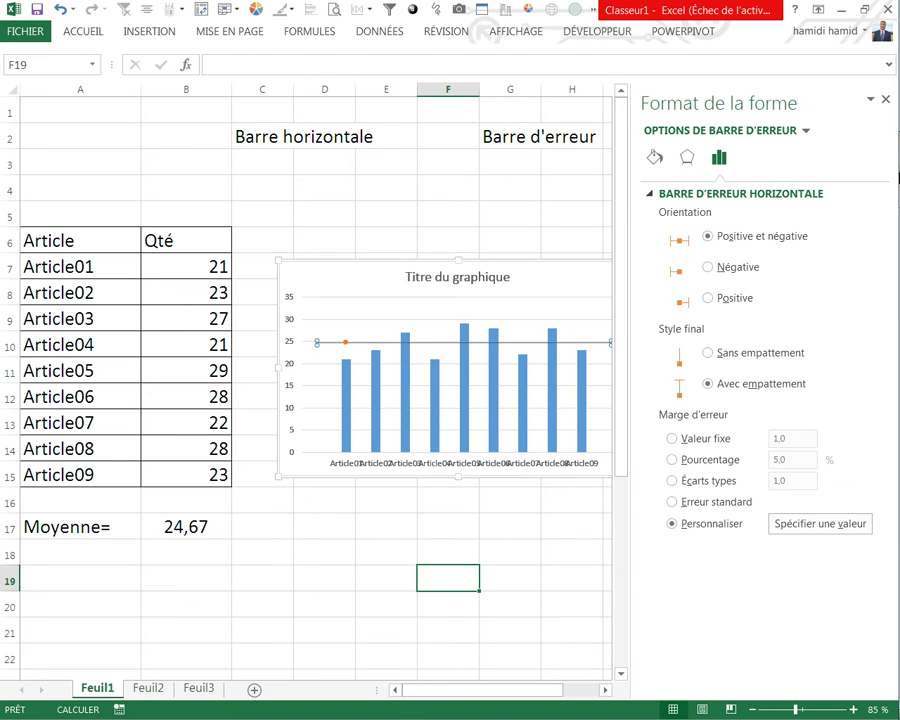
Step: Set the horizontal error bar's end style to Sans empattement
click(337, 224)
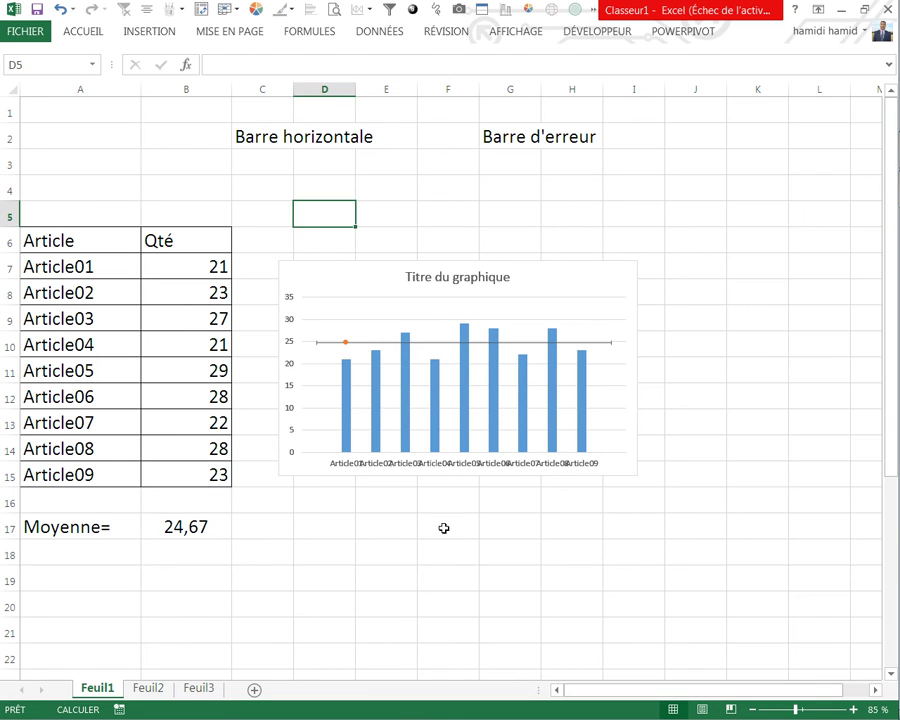
click(591, 350)
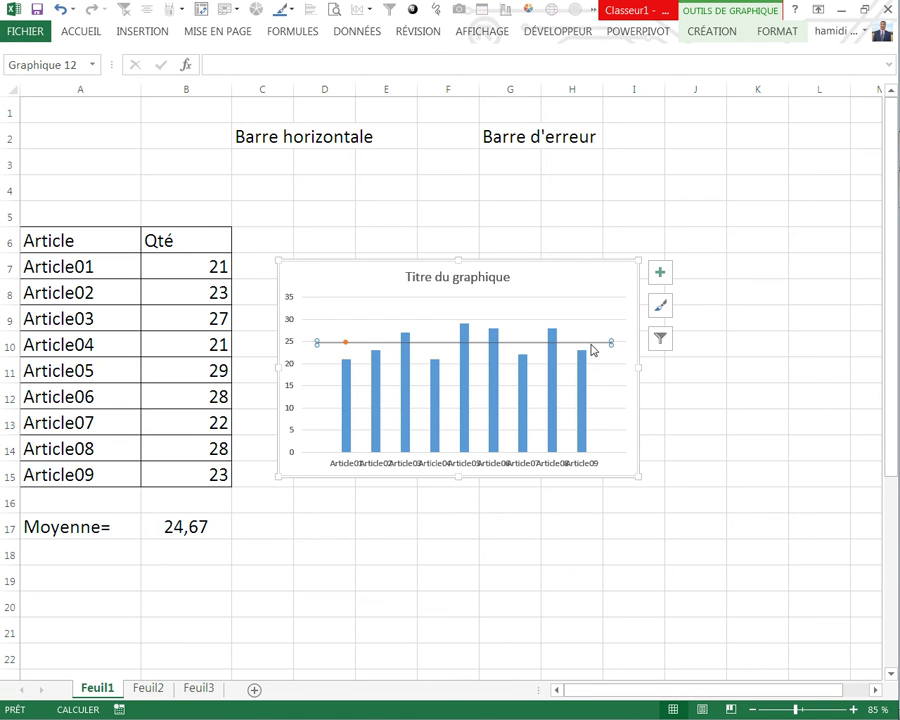
click(660, 312)
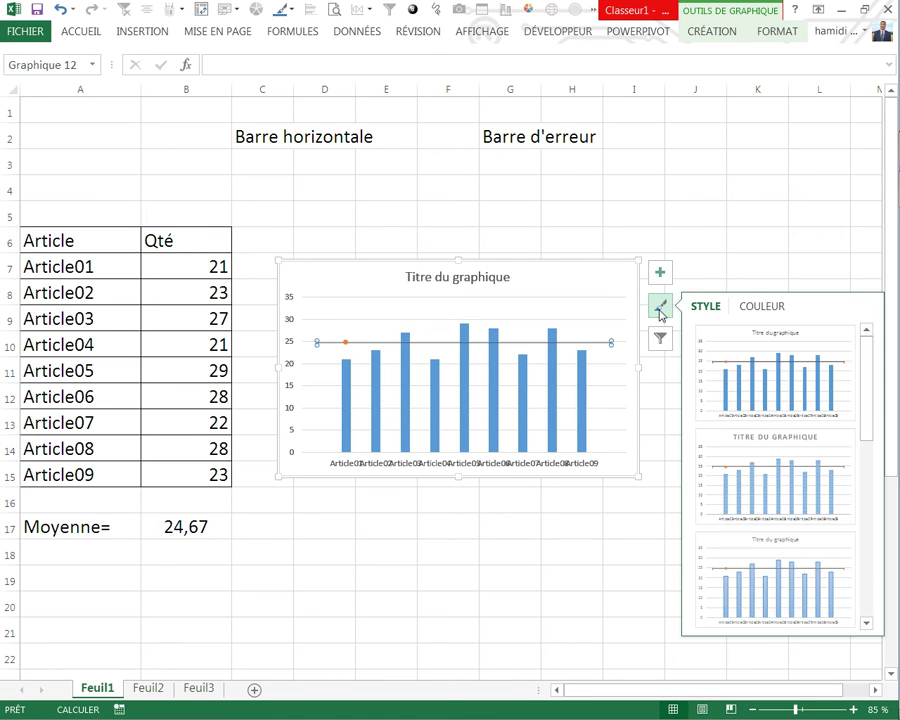
click(663, 342)
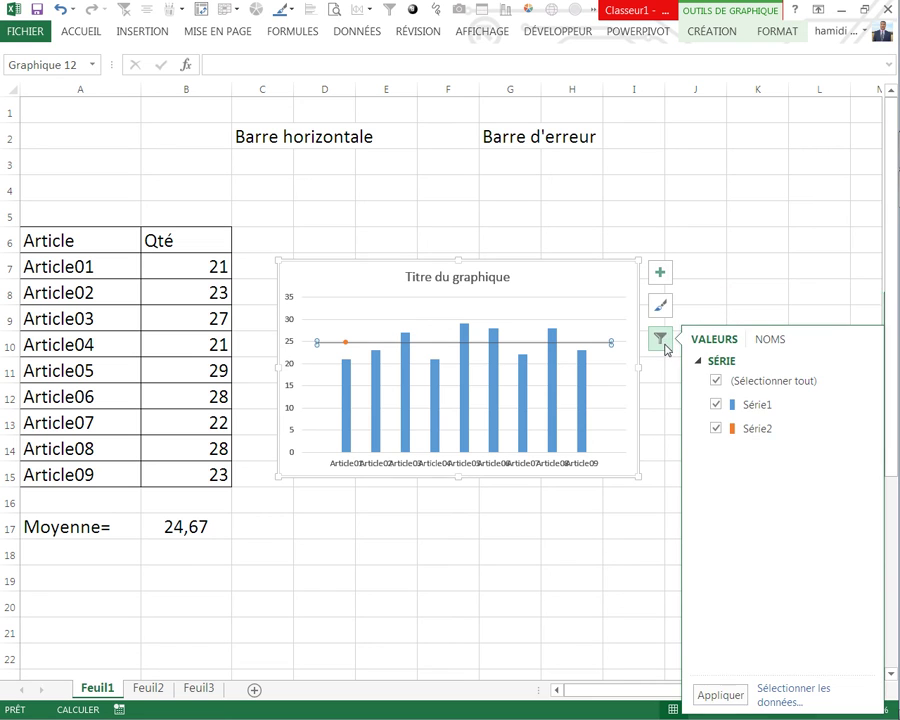
click(590, 351)
right_click(590, 348)
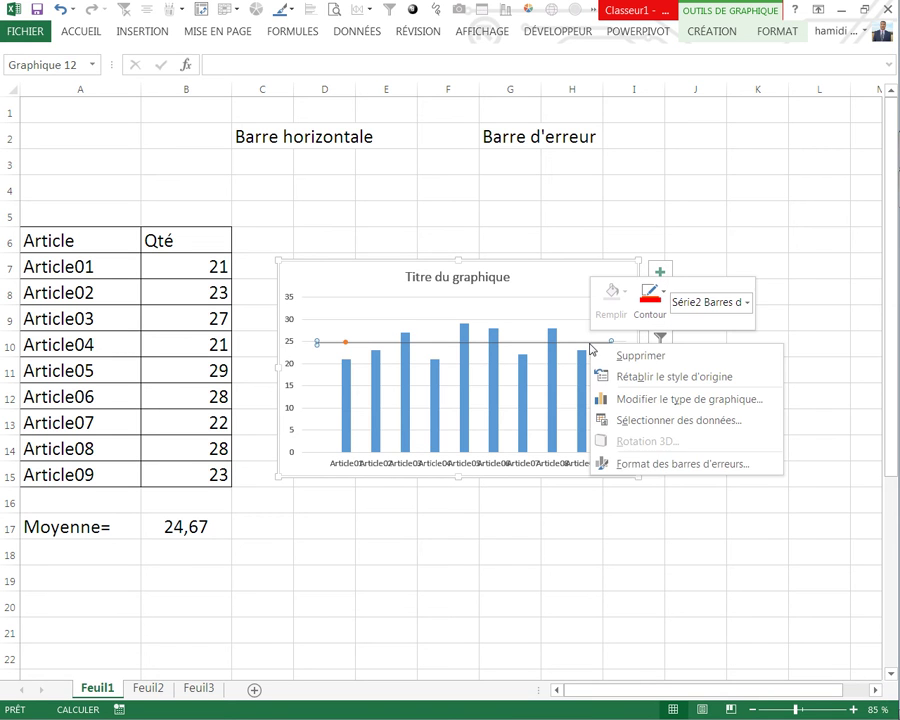
click(625, 463)
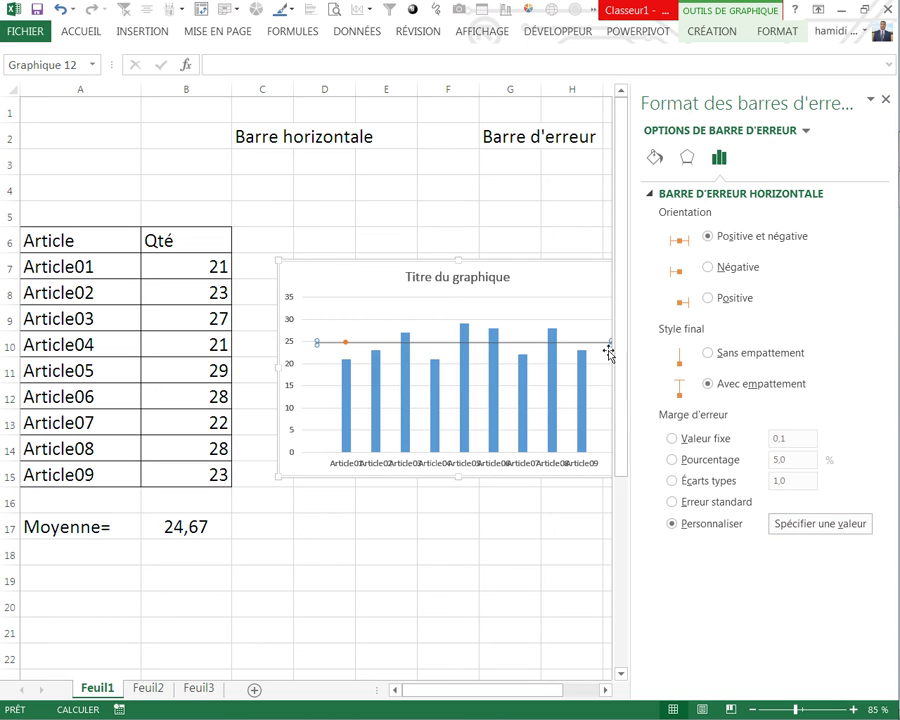
click(709, 354)
right_click(436, 347)
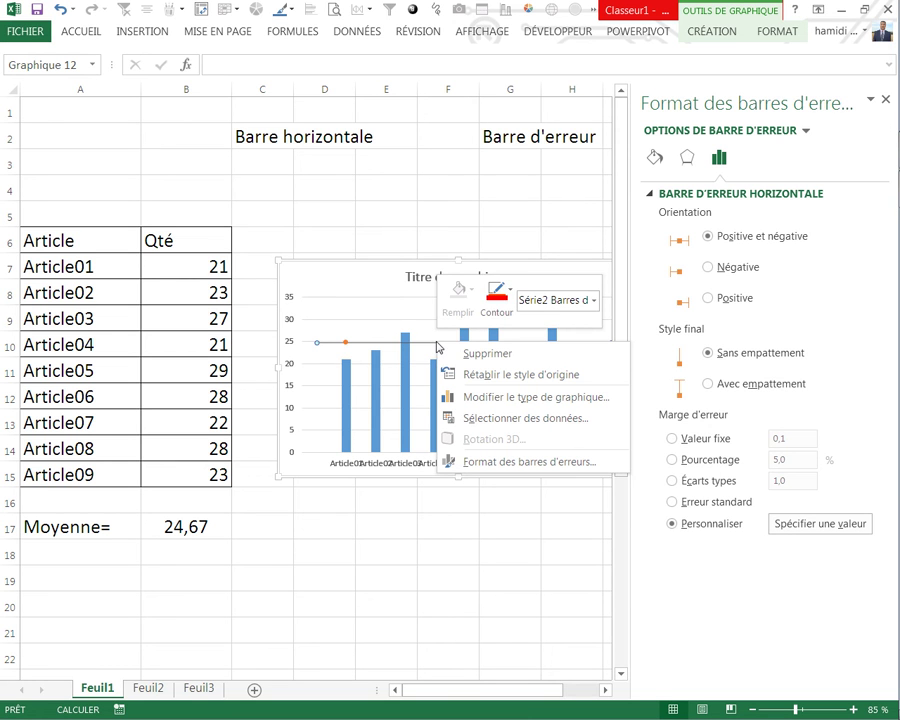
Step: Make the average line red with a 2¼ pt outline thickness
click(510, 293)
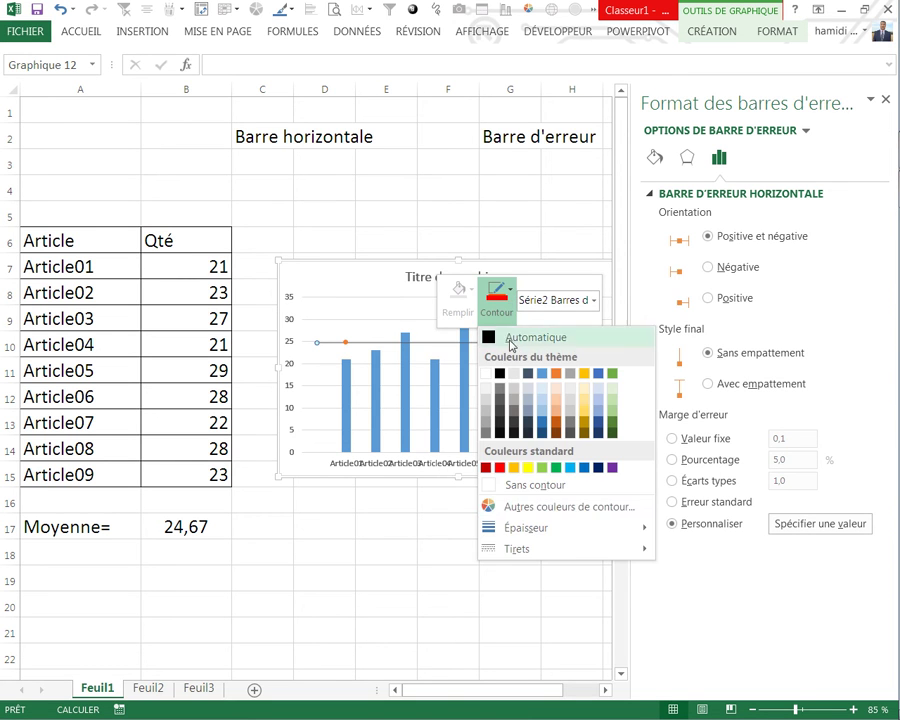
mouse_move(560, 527)
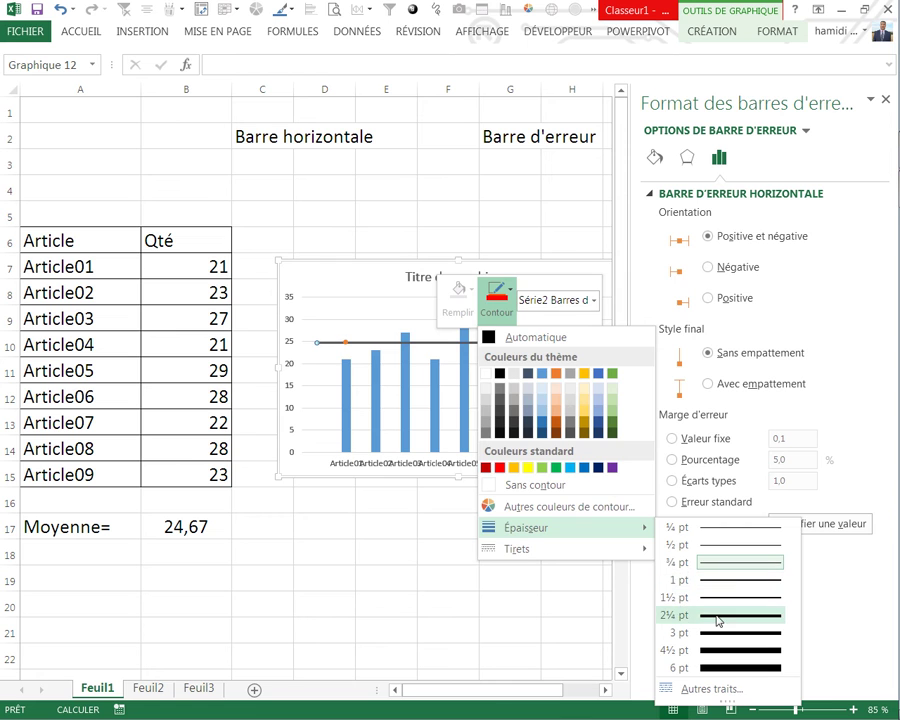
click(720, 615)
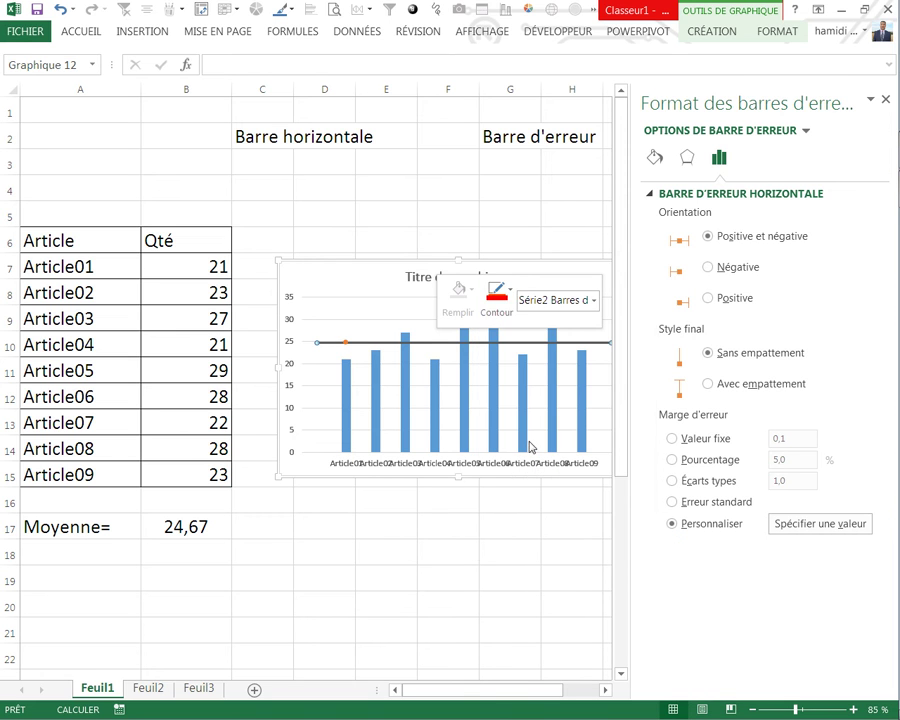
click(500, 295)
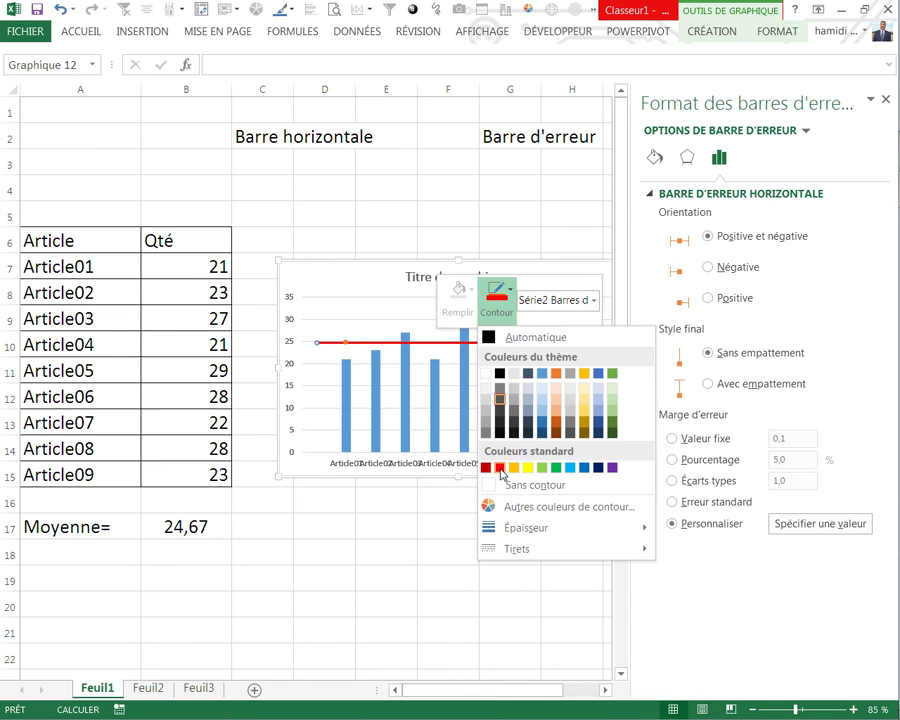
click(486, 467)
click(361, 549)
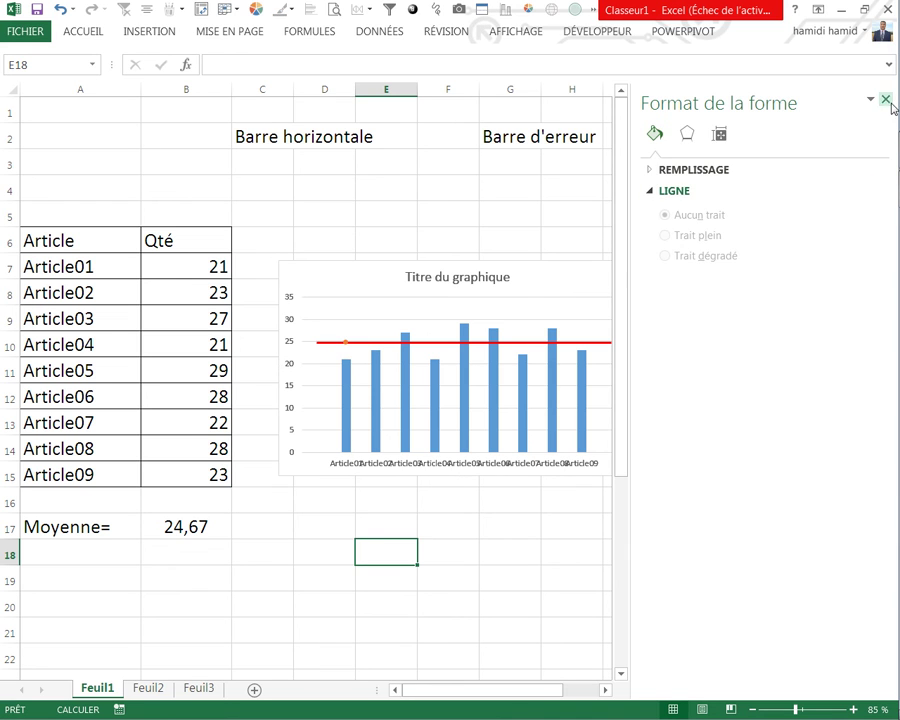
click(426, 213)
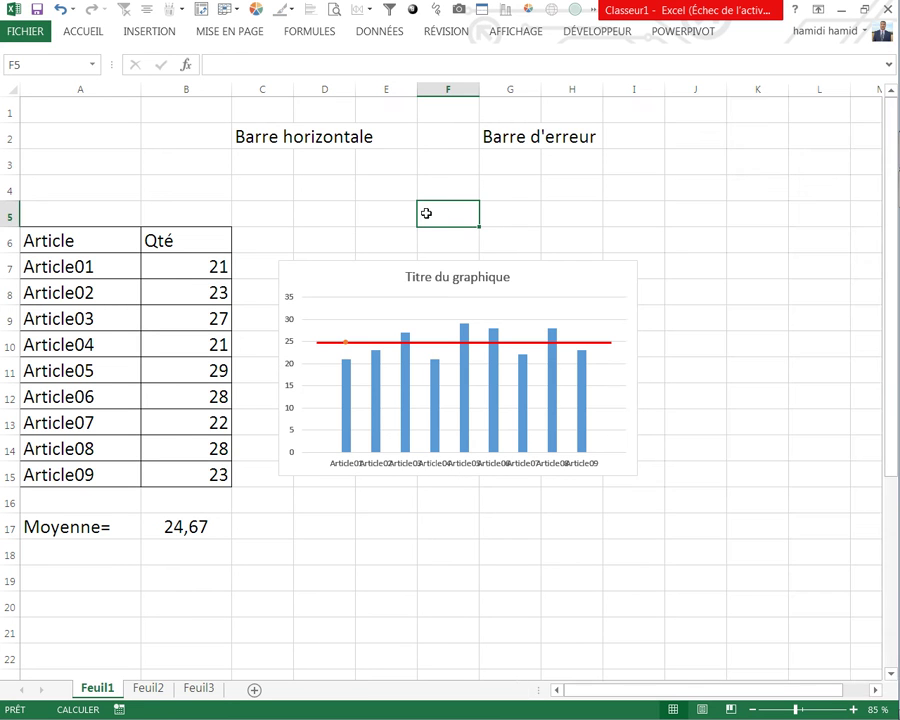
Step: Recalculate the quantities with F9 so the line moves to the new 26,11 average
click(503, 501)
click(421, 533)
key(F9)
key(F9)
key(F9)
key(F9)
key(F9)
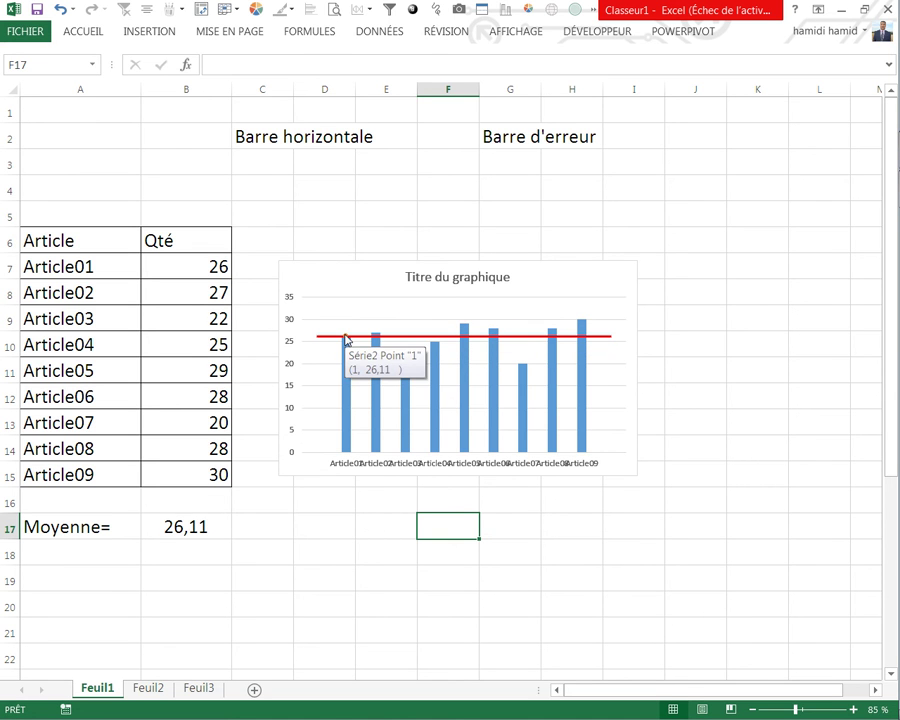
click(345, 338)
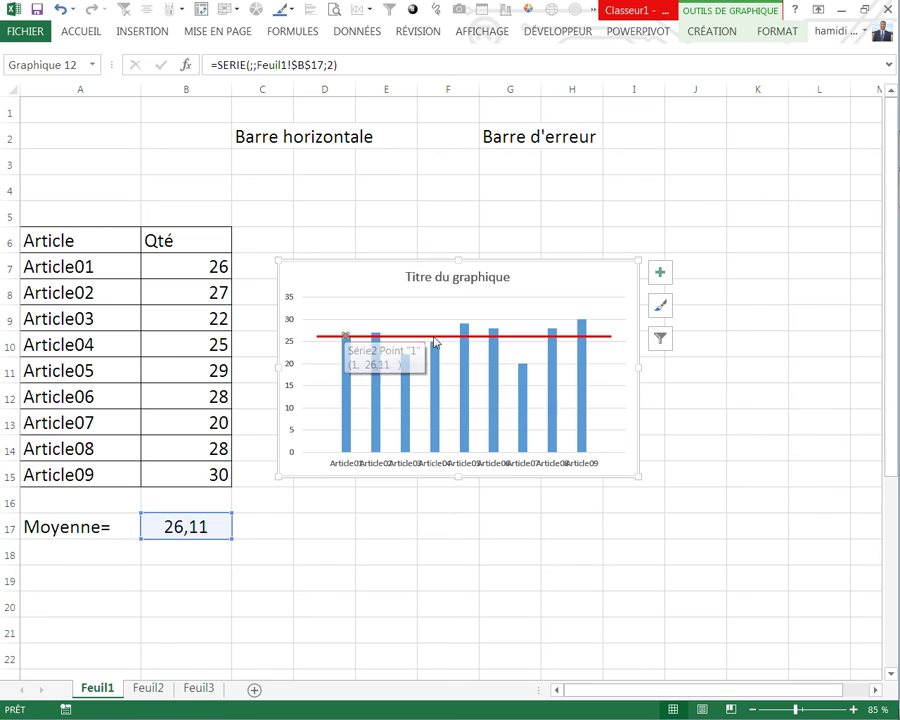
Step: Set the orange average marker to Sans contour and Aucun remplissage
right_click(345, 338)
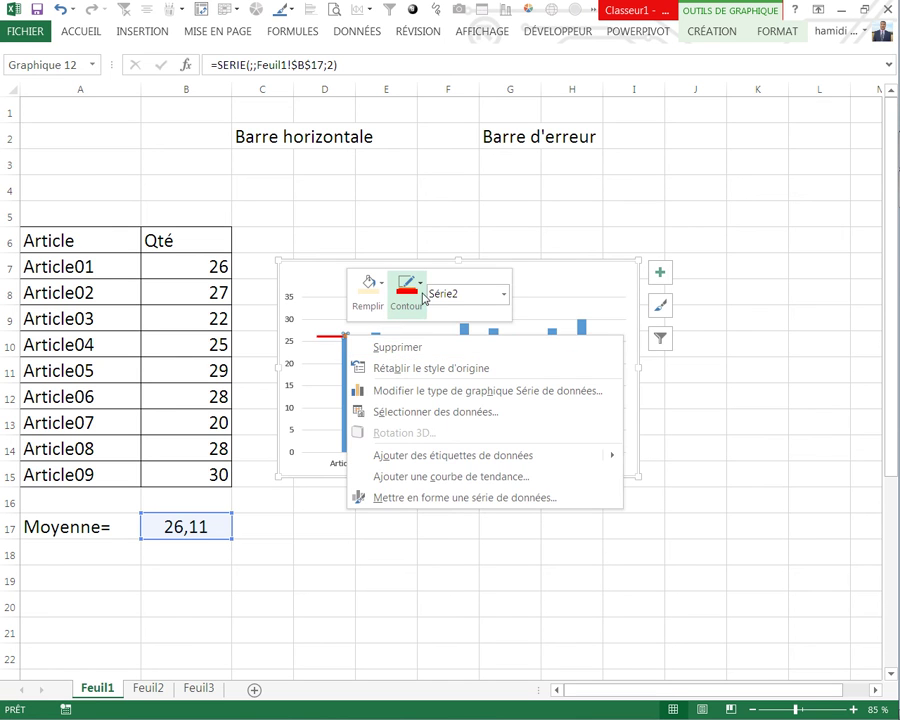
click(406, 290)
click(425, 480)
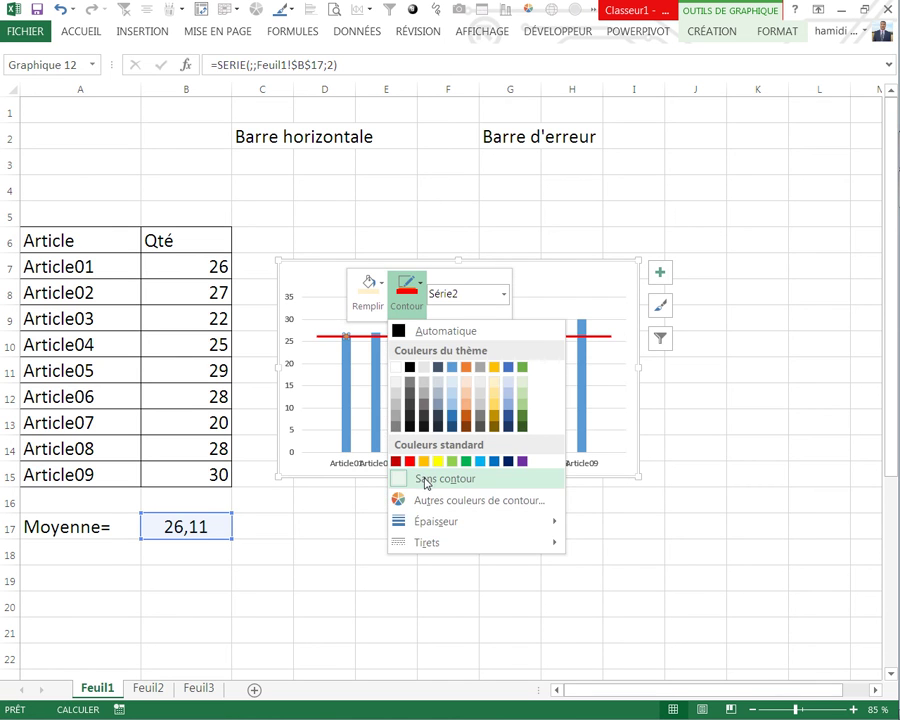
click(381, 287)
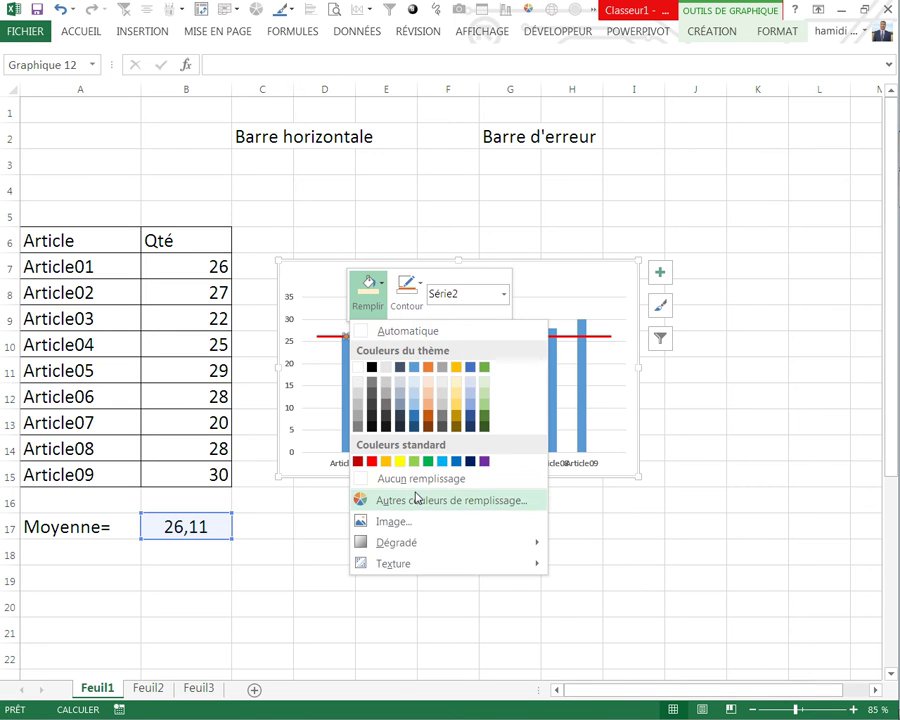
click(412, 477)
Step: Recalculate the random quantities with F9 and move to sheet Feuil2
click(381, 540)
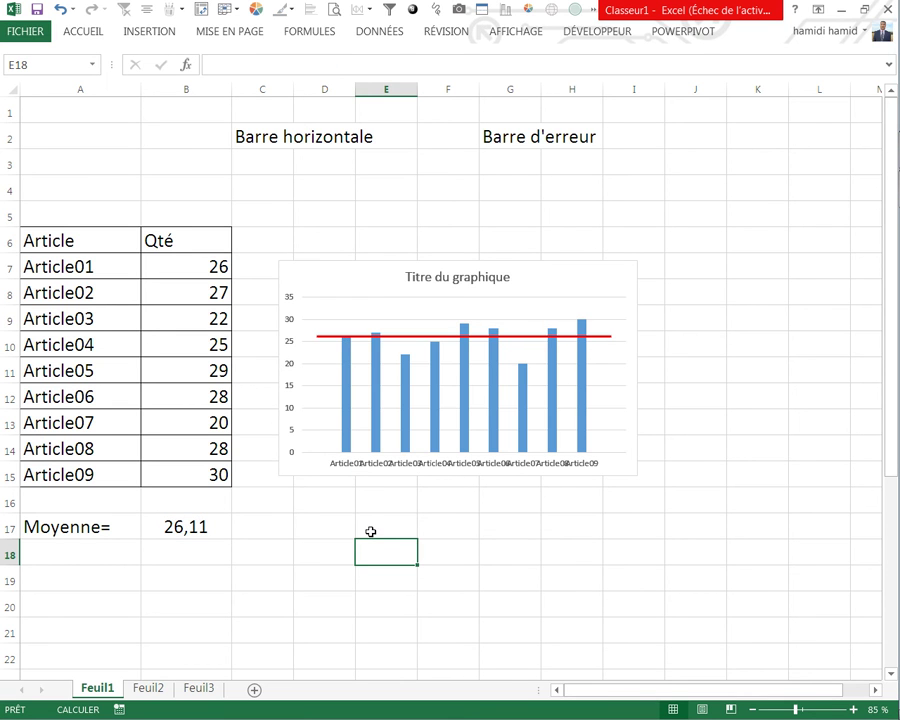
key(F9)
key(F9)
key(F9)
key(F9)
key(F9)
key(F9)
key(F9)
key(F9)
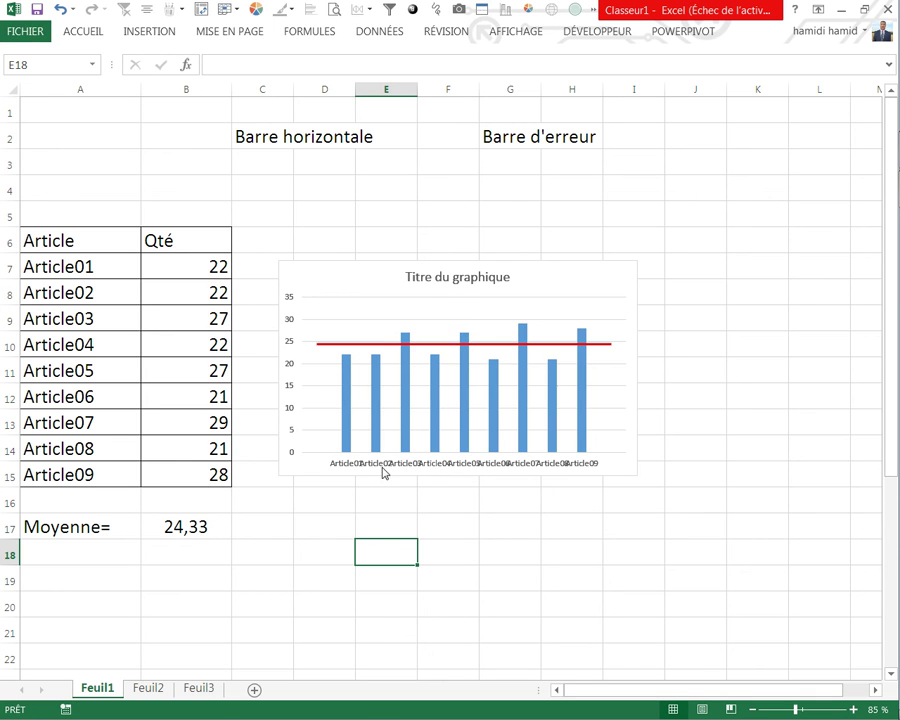
click(147, 688)
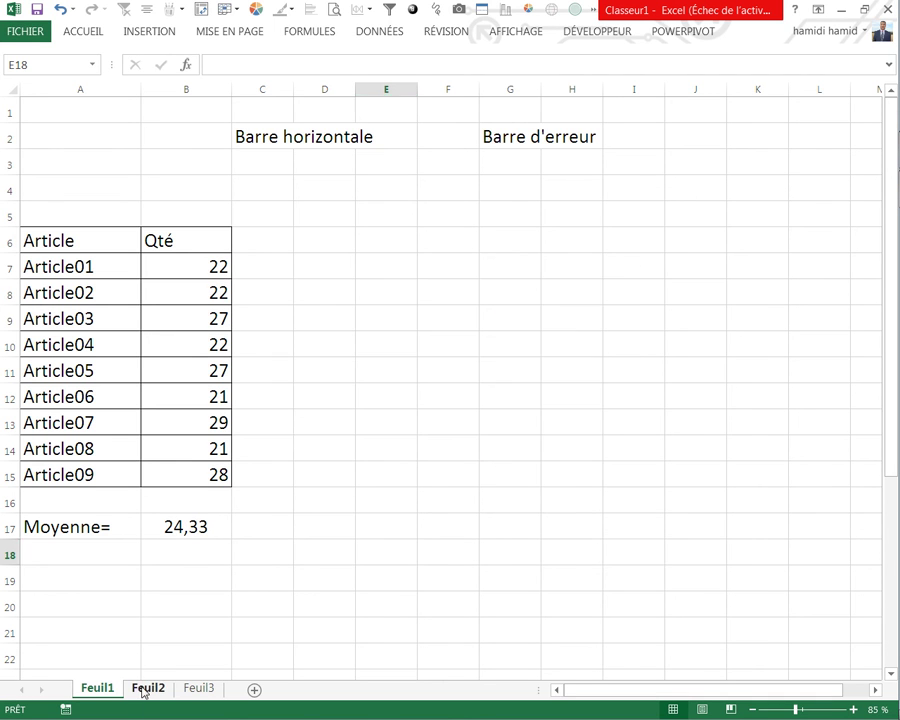
Step: Copy the B7 quantity formula down to B15 and clear the old averages in C7:C15
click(204, 266)
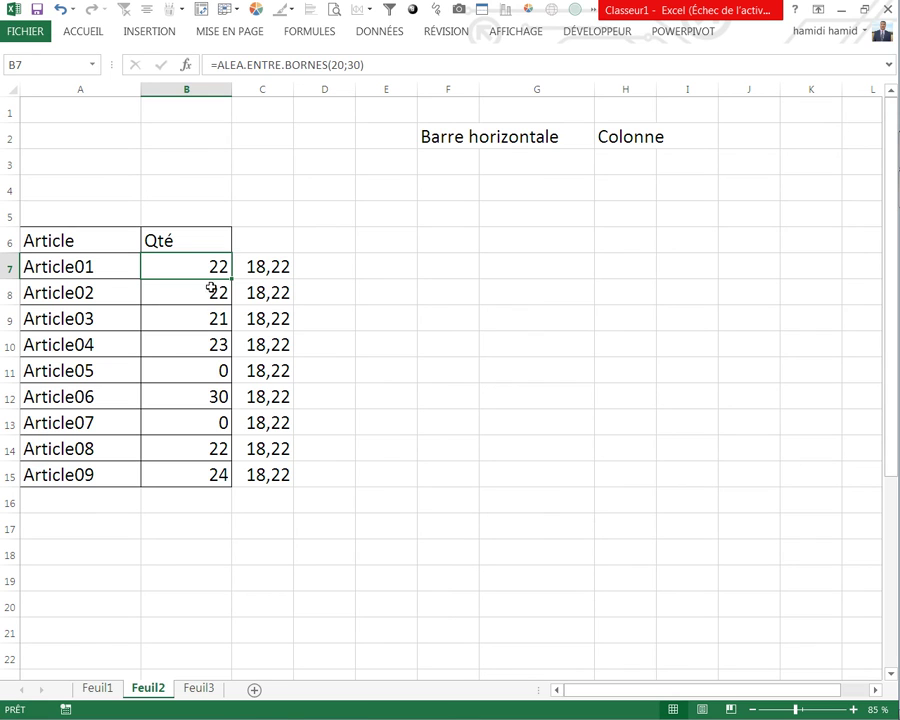
drag(231, 283, 231, 476)
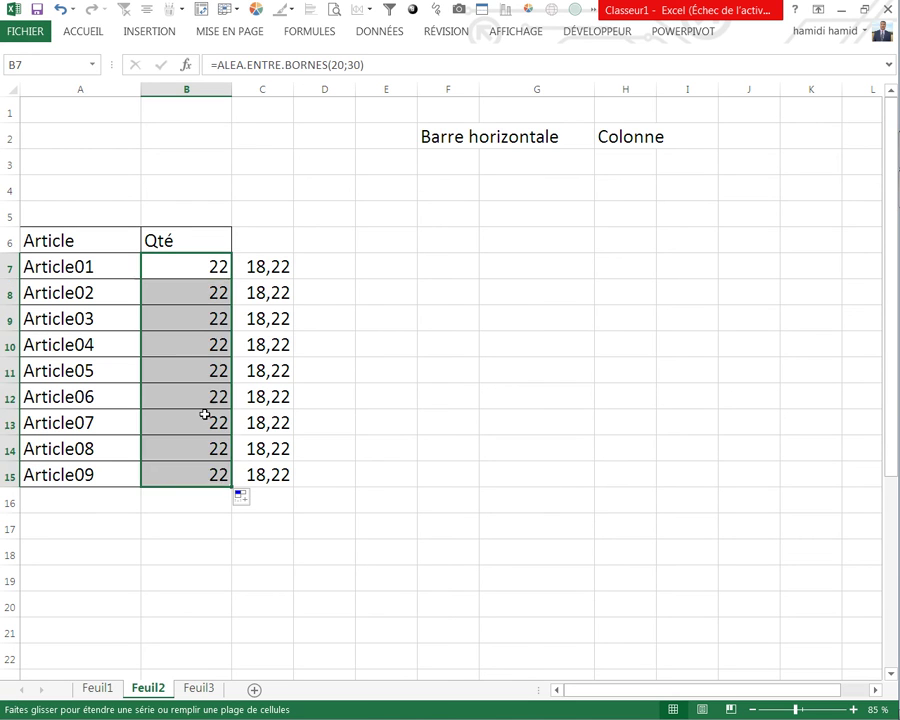
click(208, 350)
click(210, 374)
click(262, 268)
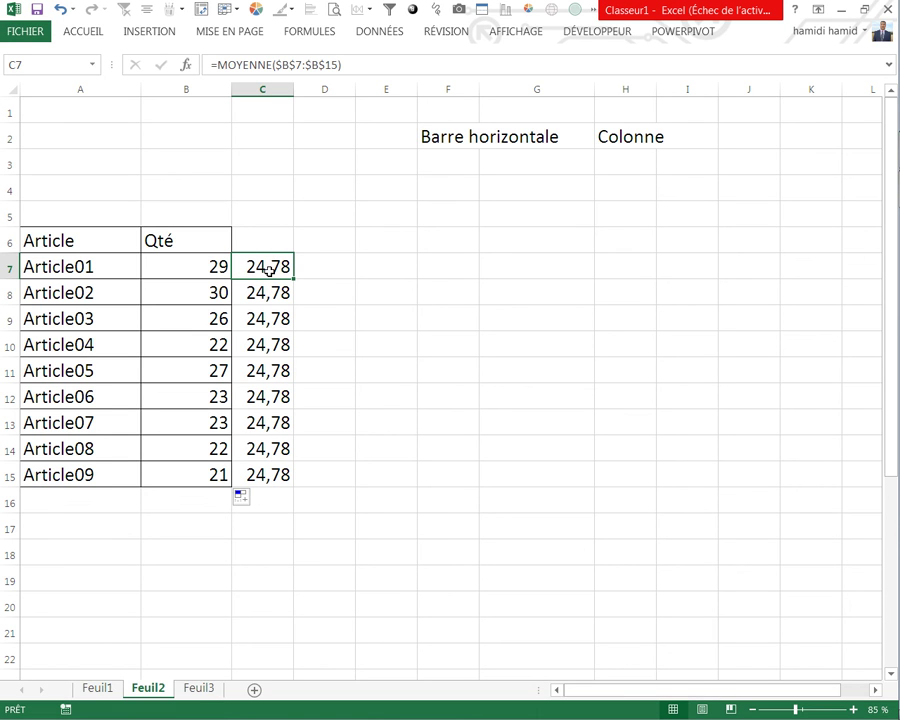
drag(268, 268, 270, 474)
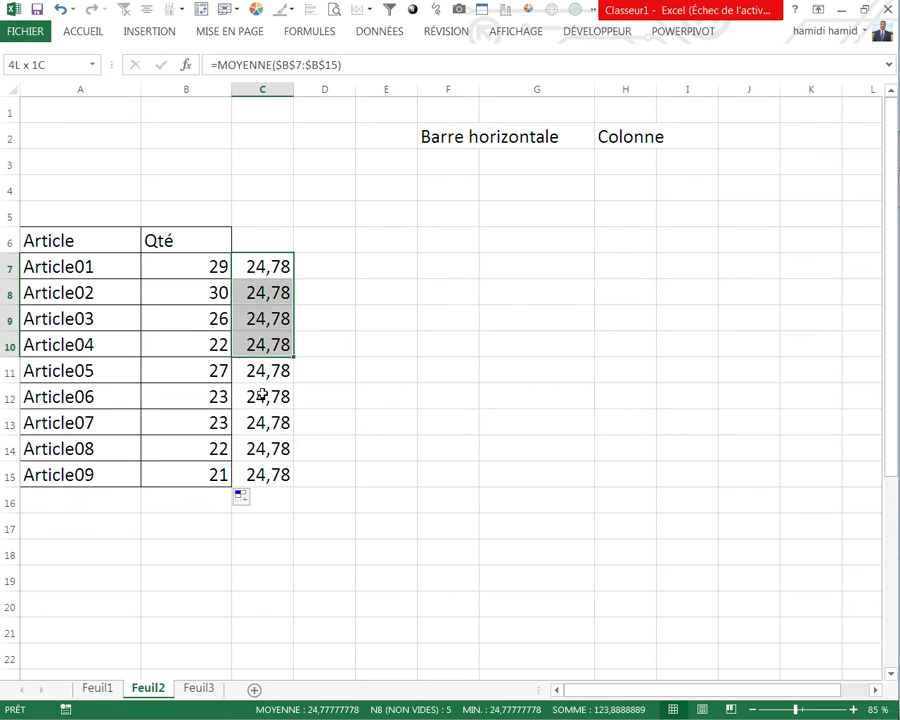
key(Delete)
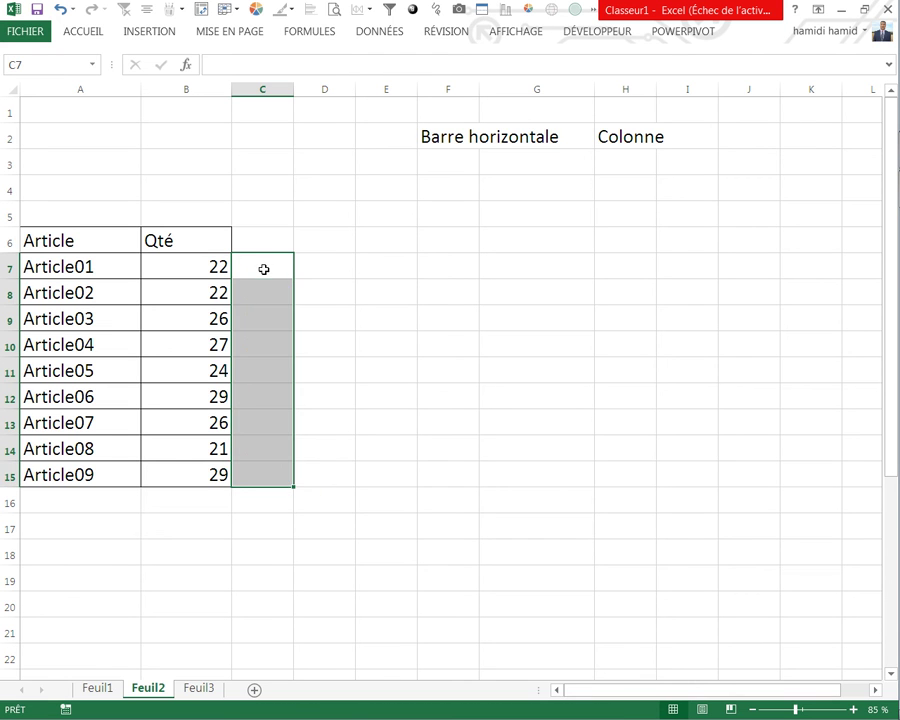
Step: Enter =MOYENNE($B$7:$B$15) in C7
click(262, 266)
text(=moy)
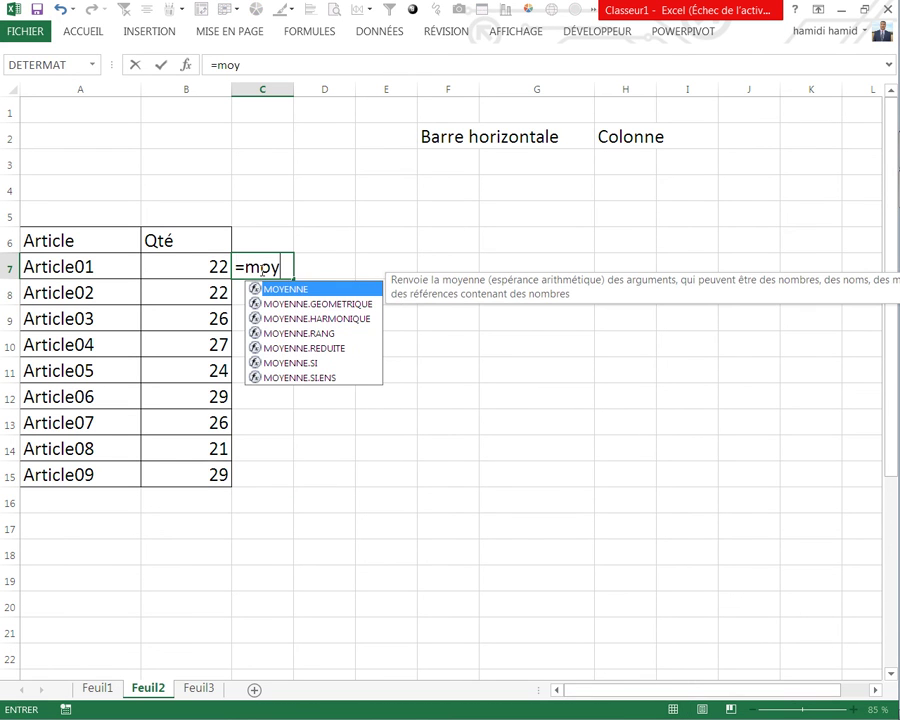
double_click(300, 289)
drag(203, 277, 191, 483)
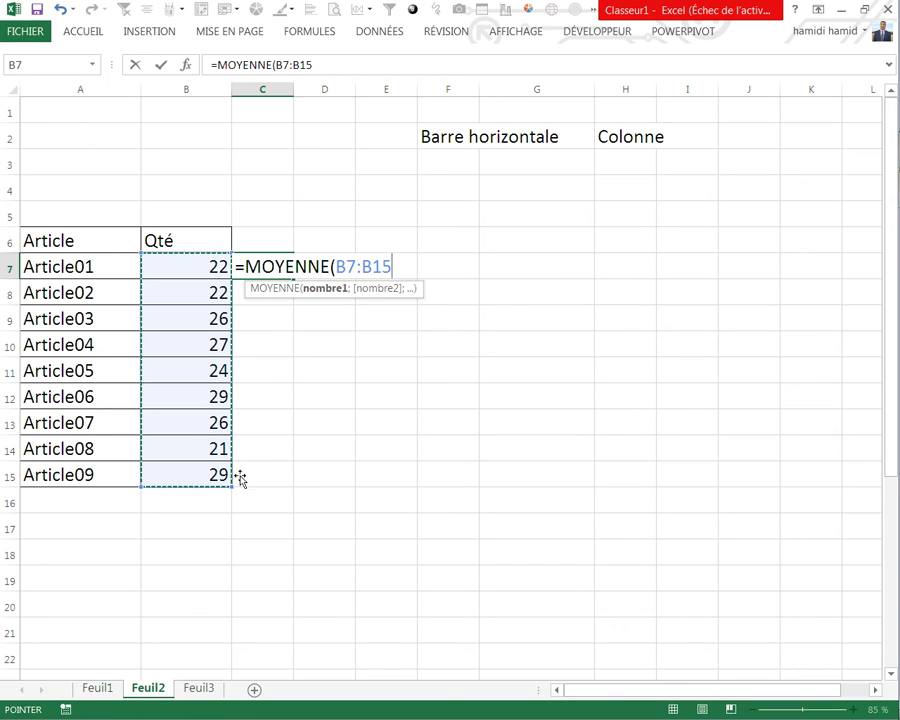
key(F4)
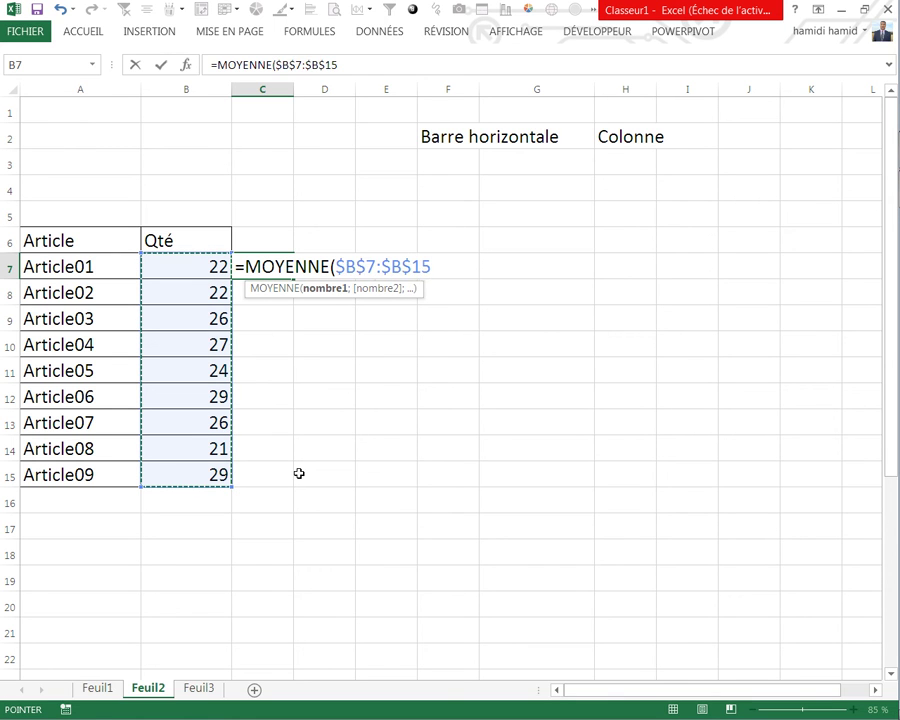
key(Return)
Step: Fill the C7 average formula down to C15 and select A7:C15
click(274, 267)
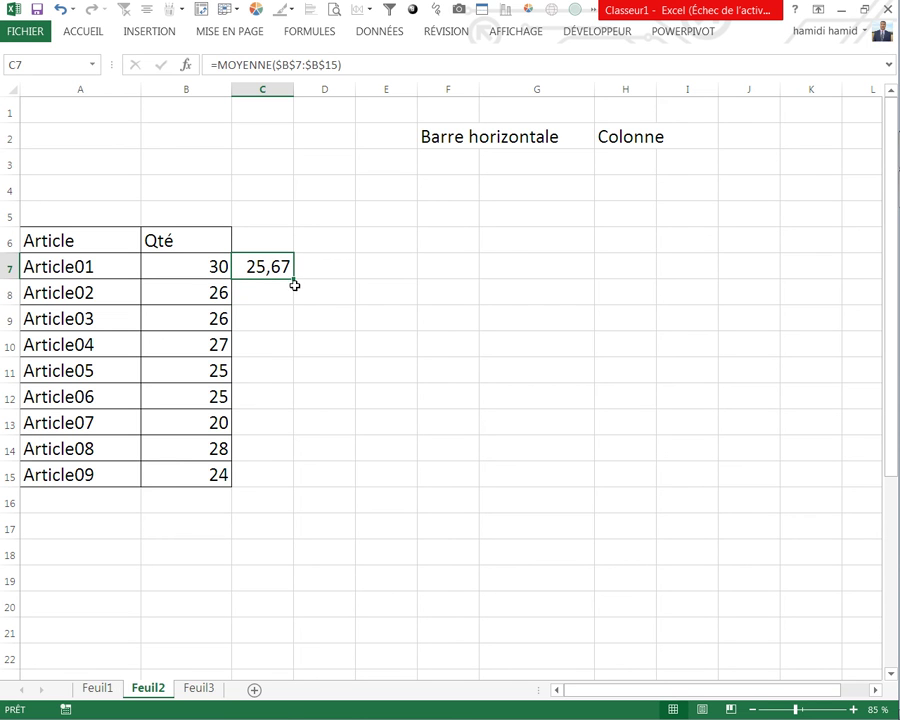
drag(293, 411, 293, 482)
click(186, 396)
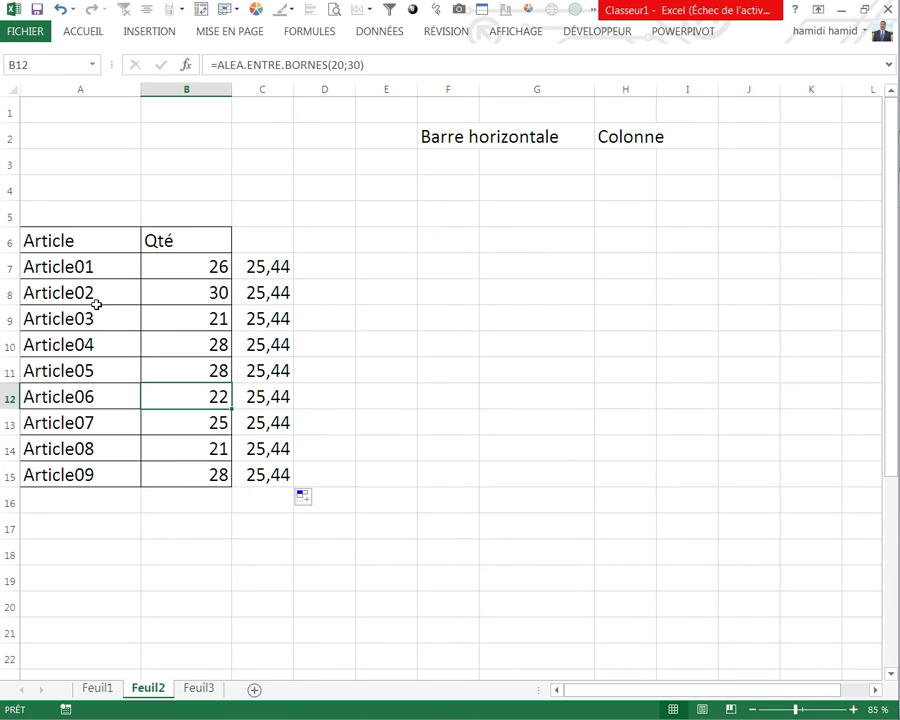
click(111, 267)
drag(111, 267, 257, 477)
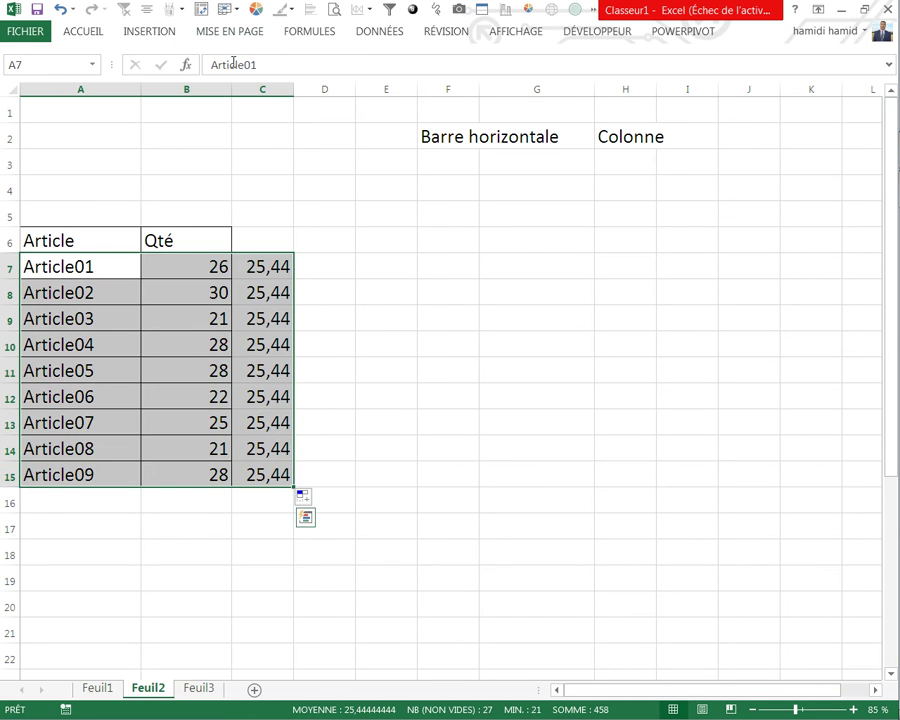
Step: Insert a clustered column chart of the article quantities
click(150, 31)
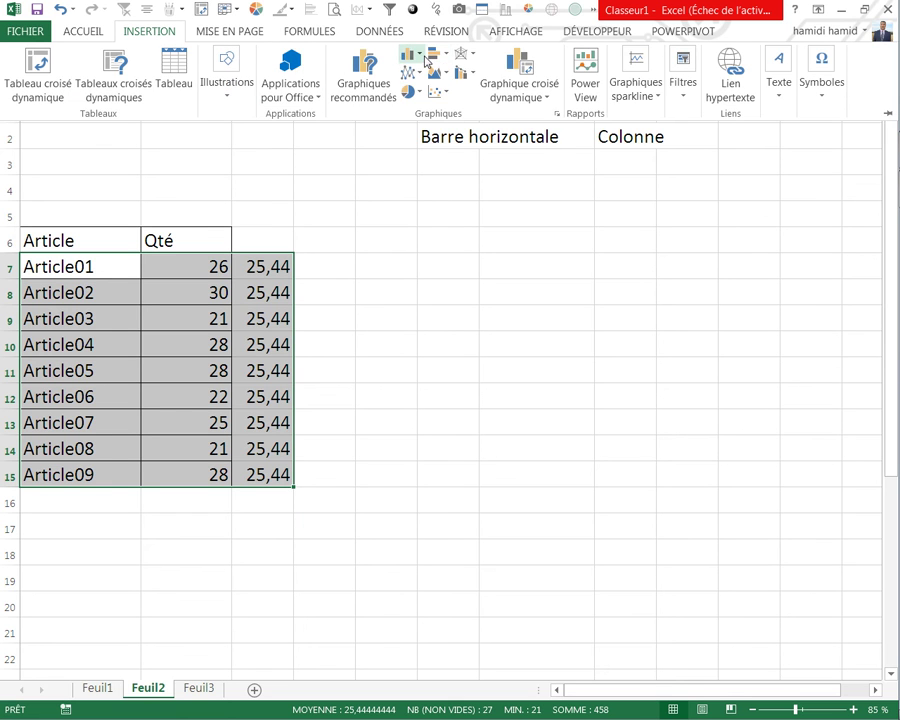
click(422, 57)
click(424, 108)
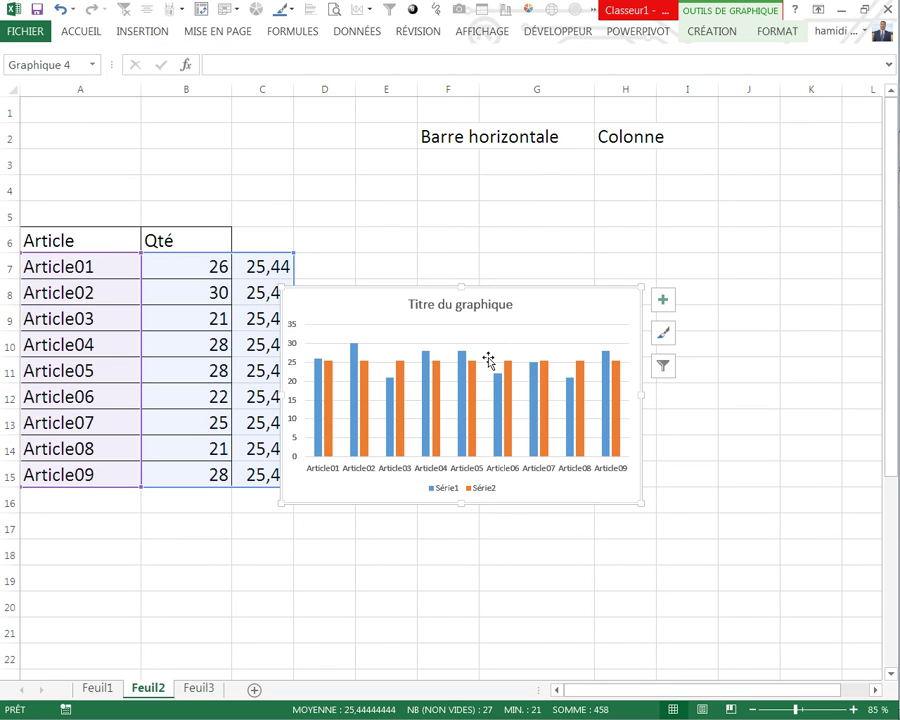
Step: Change the orange Série2 average series to a line chart type
click(470, 386)
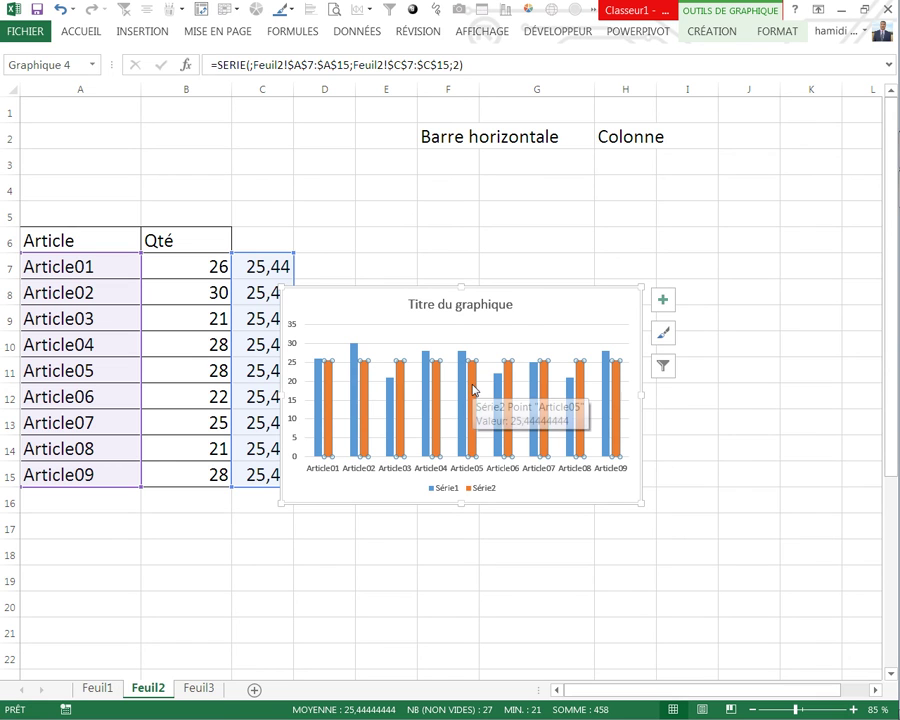
right_click(472, 388)
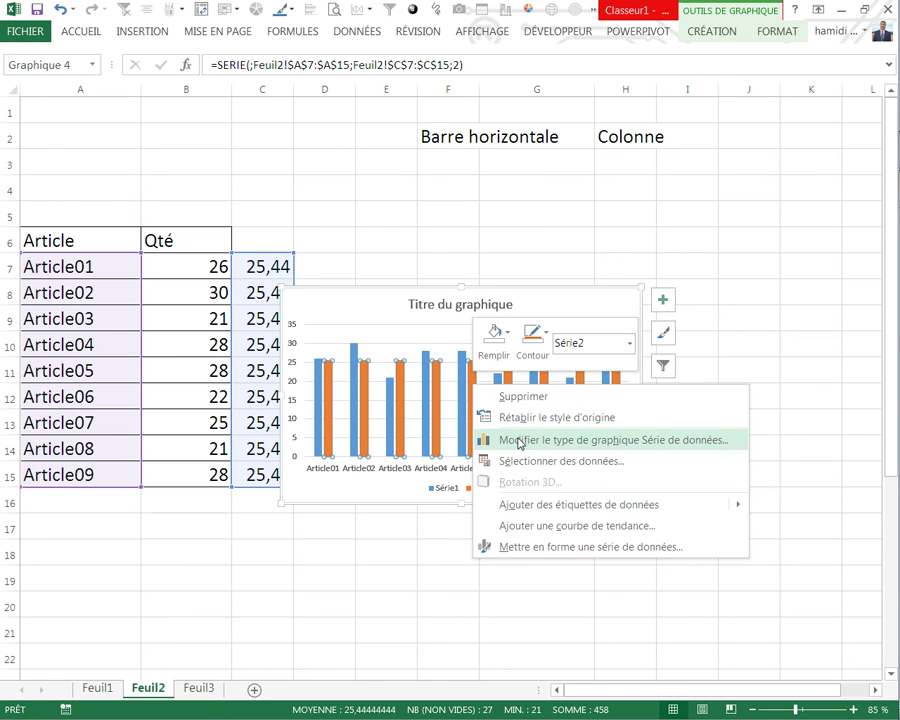
click(518, 440)
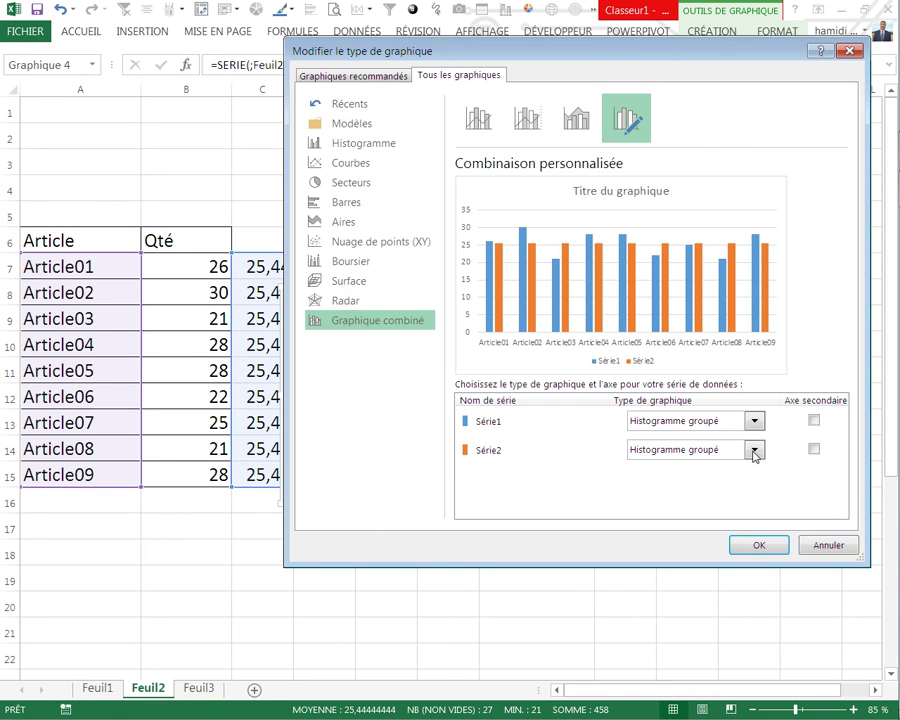
click(755, 452)
click(650, 303)
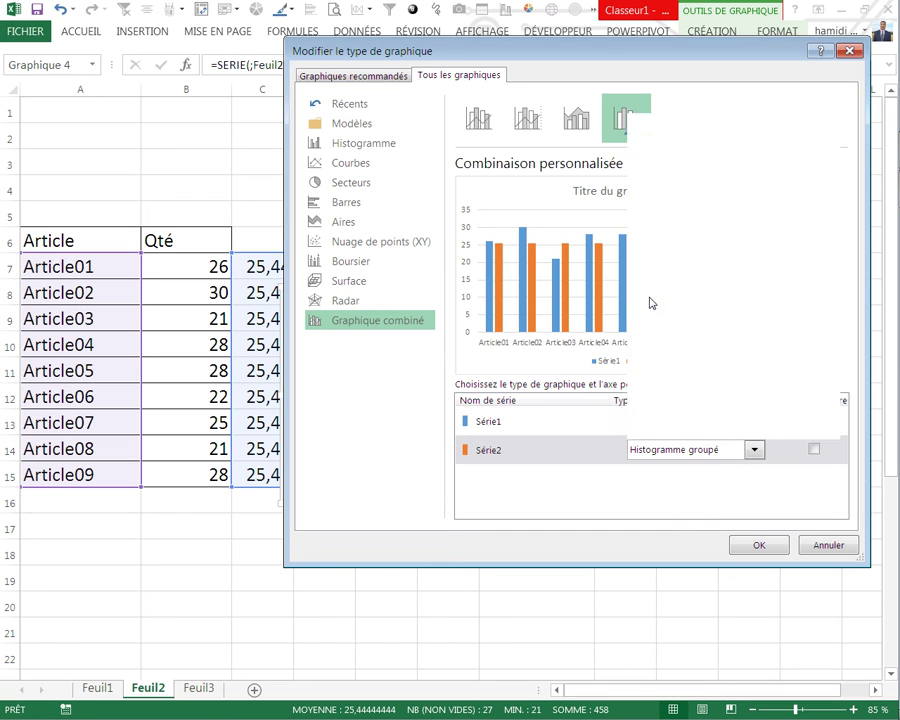
click(745, 543)
Step: Move the chart up beside the table and recalculate the random quantities with F9
click(516, 576)
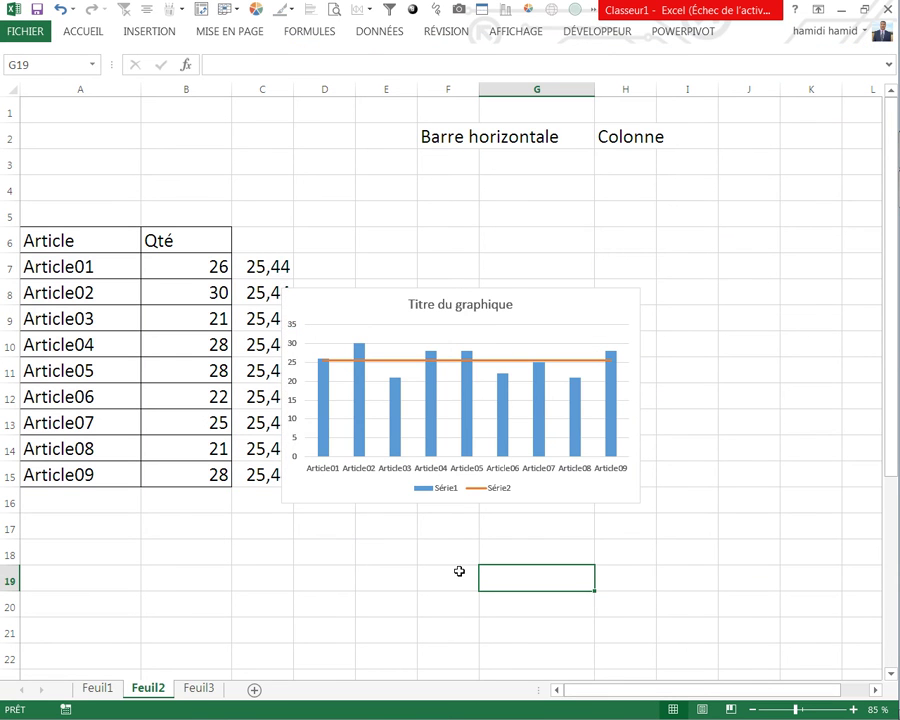
key(F9)
key(F9)
key(F9)
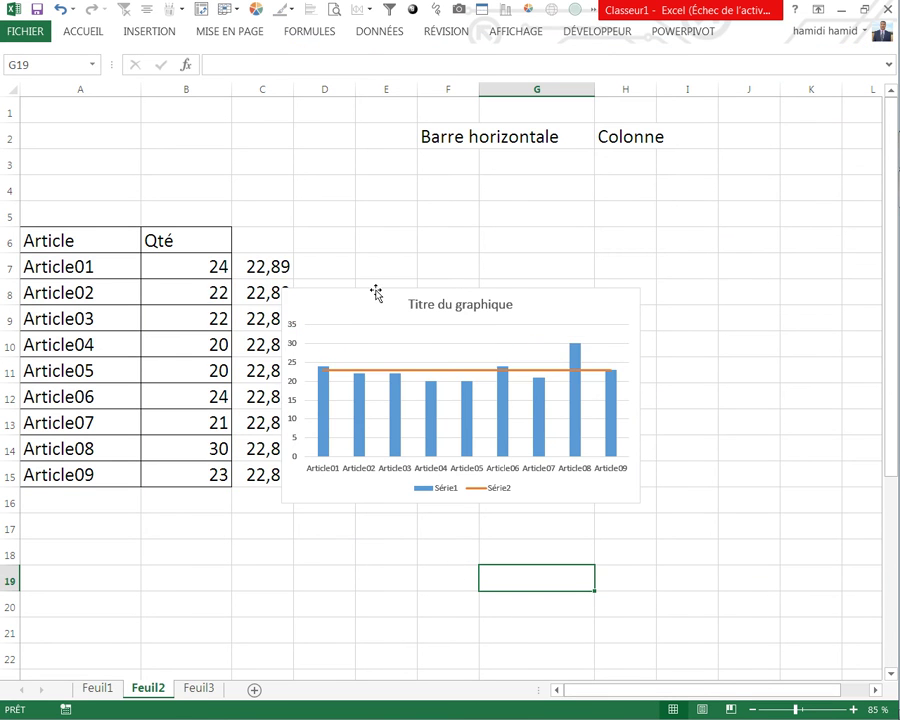
click(377, 289)
drag(377, 289, 432, 233)
click(520, 522)
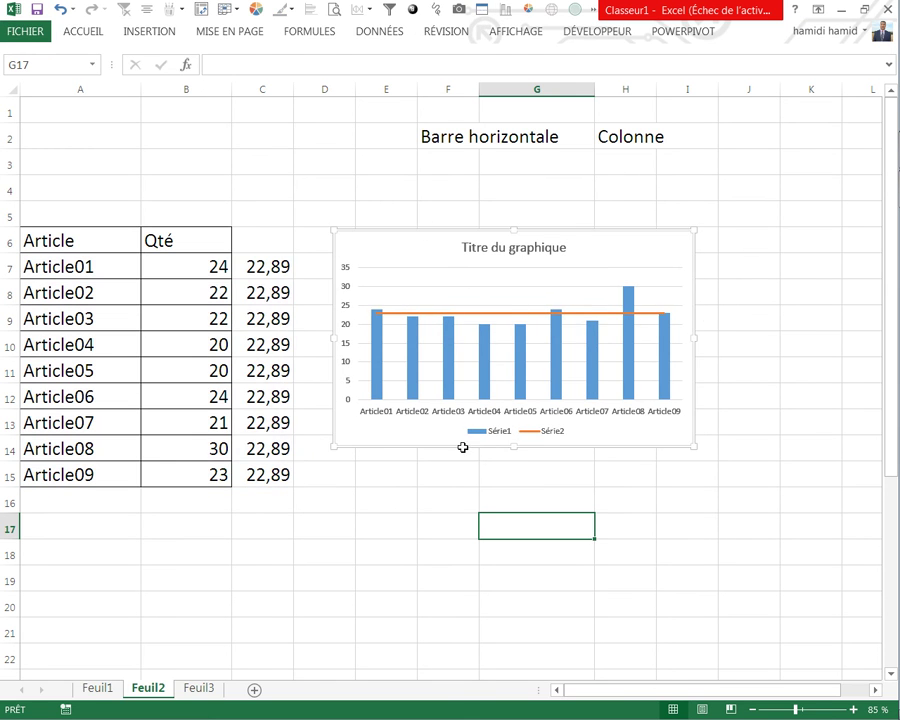
key(F9)
key(F9)
key(F9)
key(F9)
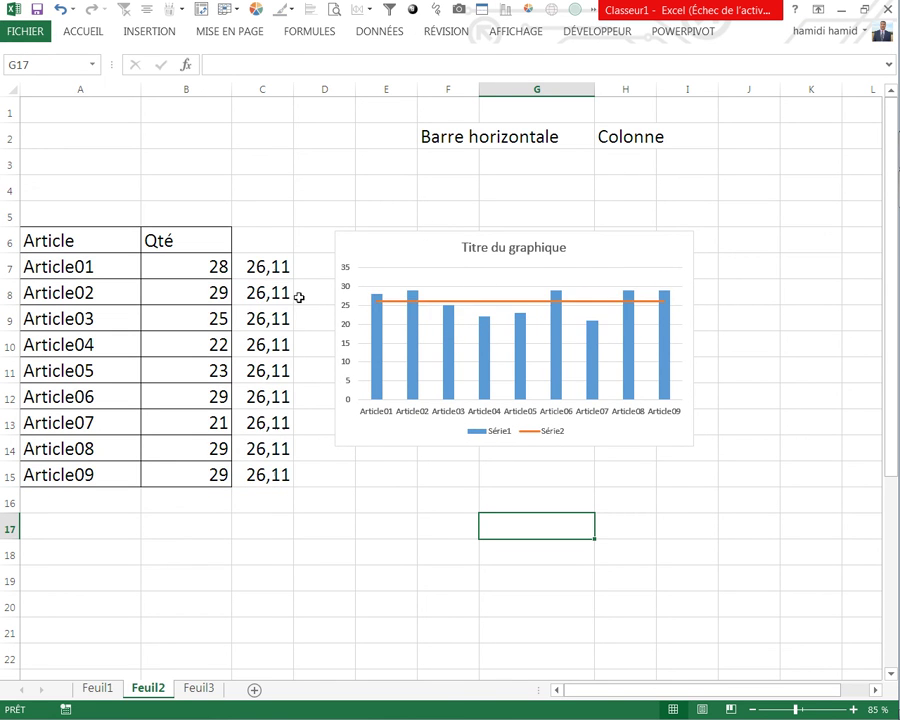
key(F9)
key(F9)
key(F9)
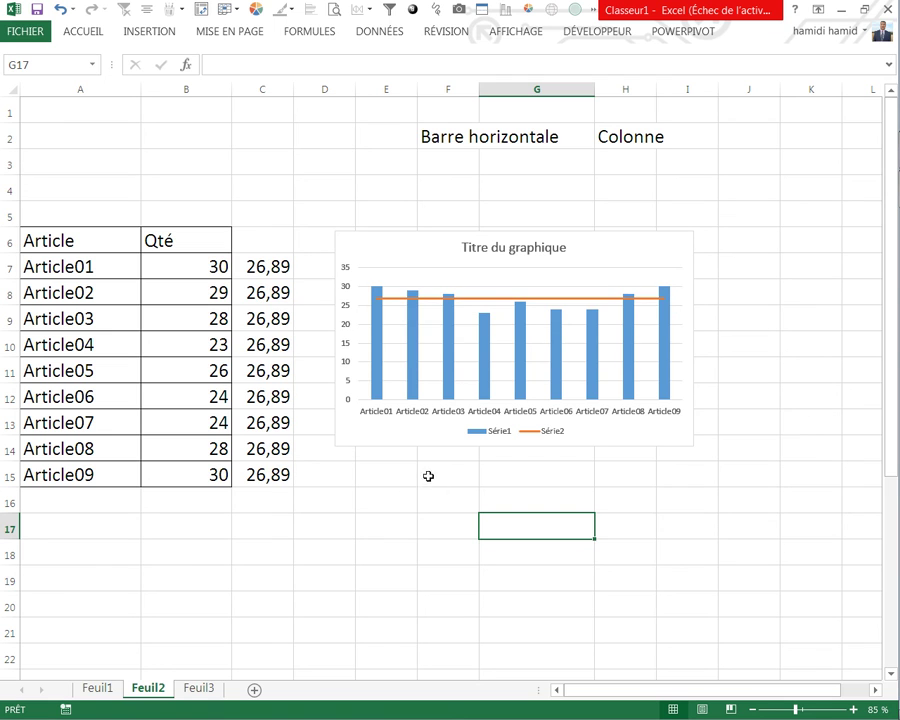
click(432, 522)
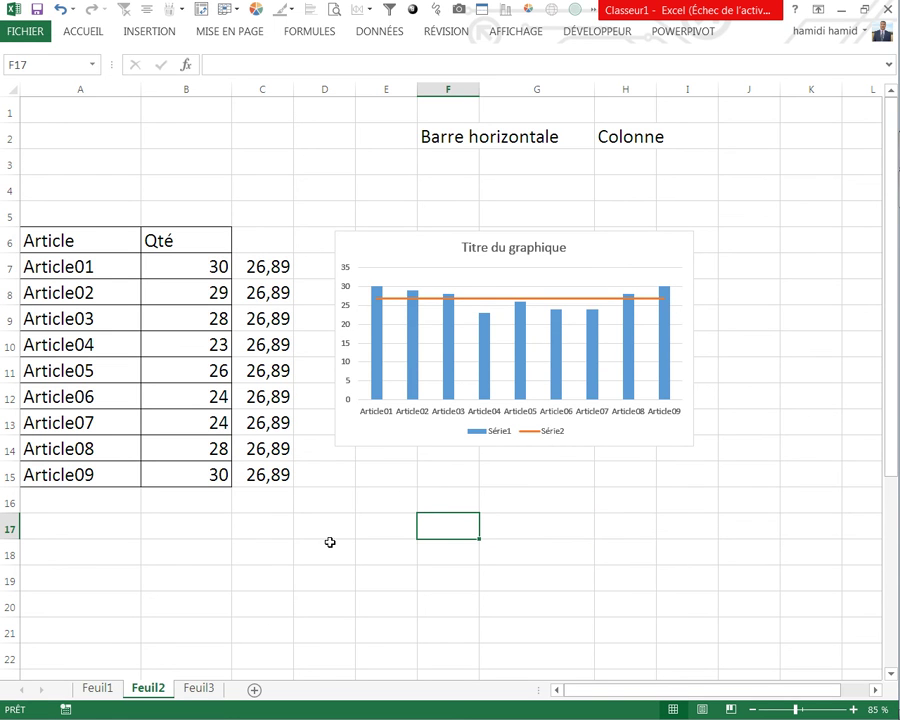
click(198, 688)
click(357, 505)
click(414, 430)
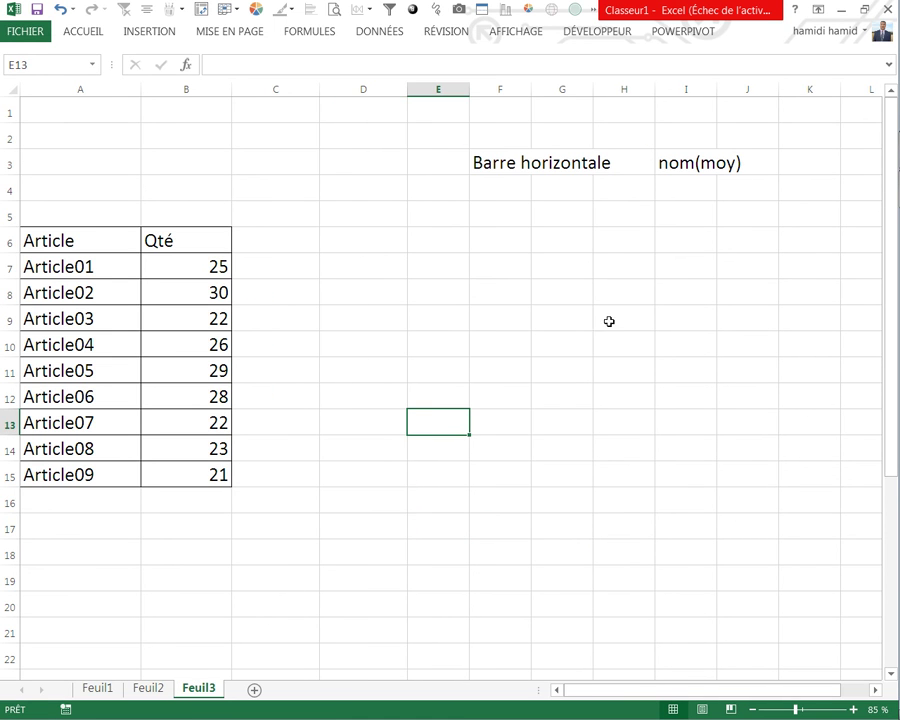
click(325, 378)
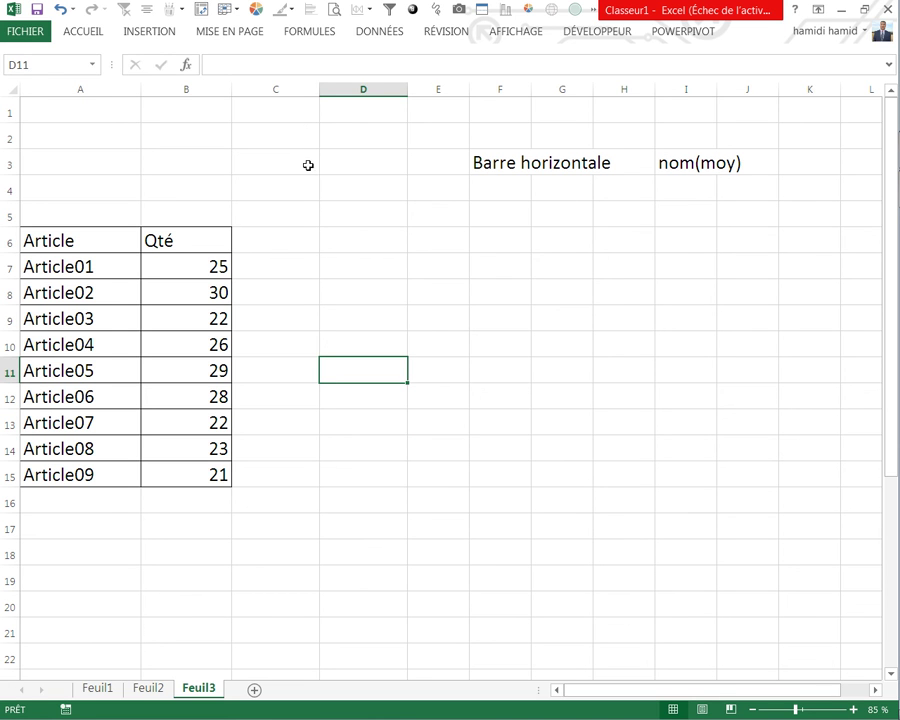
click(304, 31)
click(329, 88)
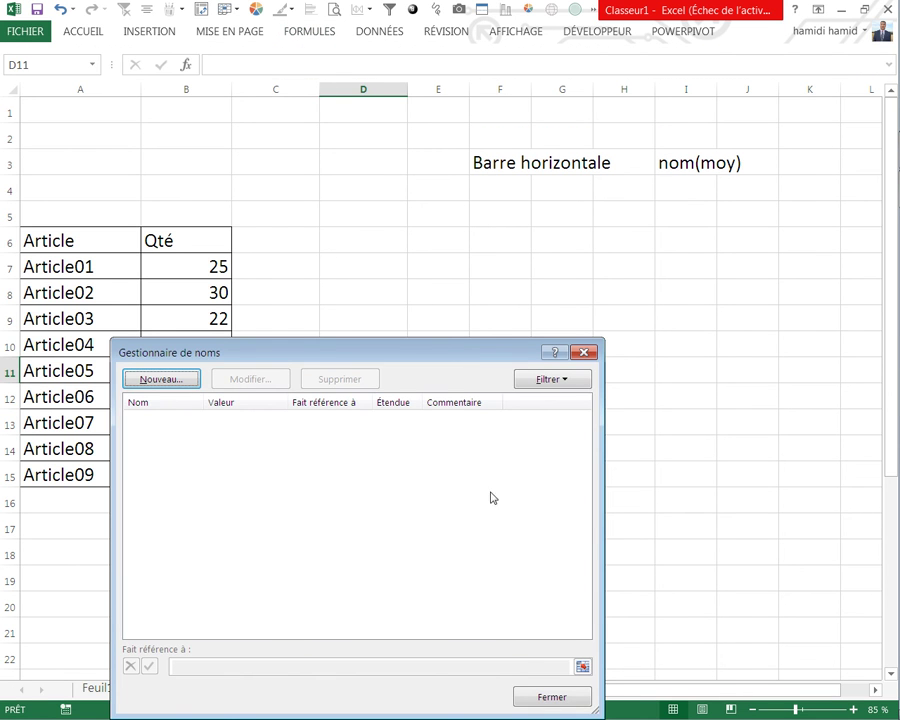
click(551, 698)
click(500, 474)
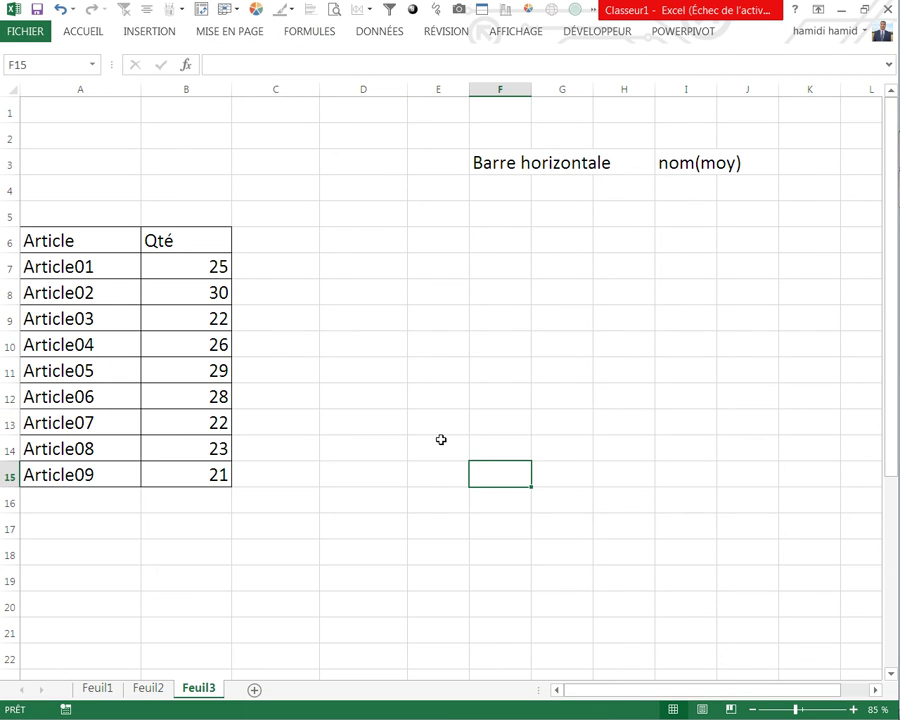
click(418, 495)
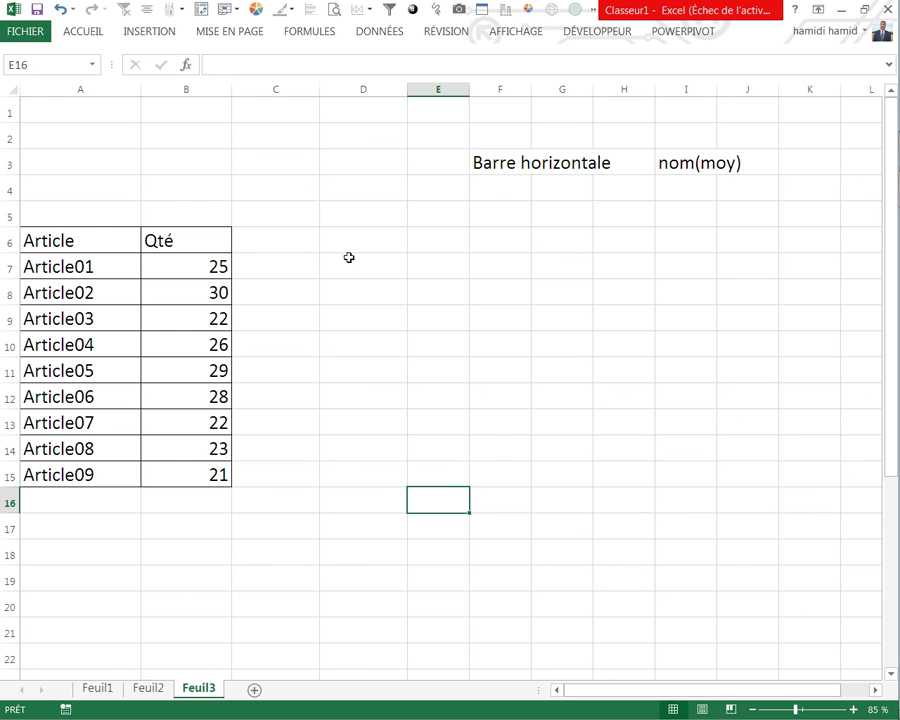
click(307, 33)
click(333, 75)
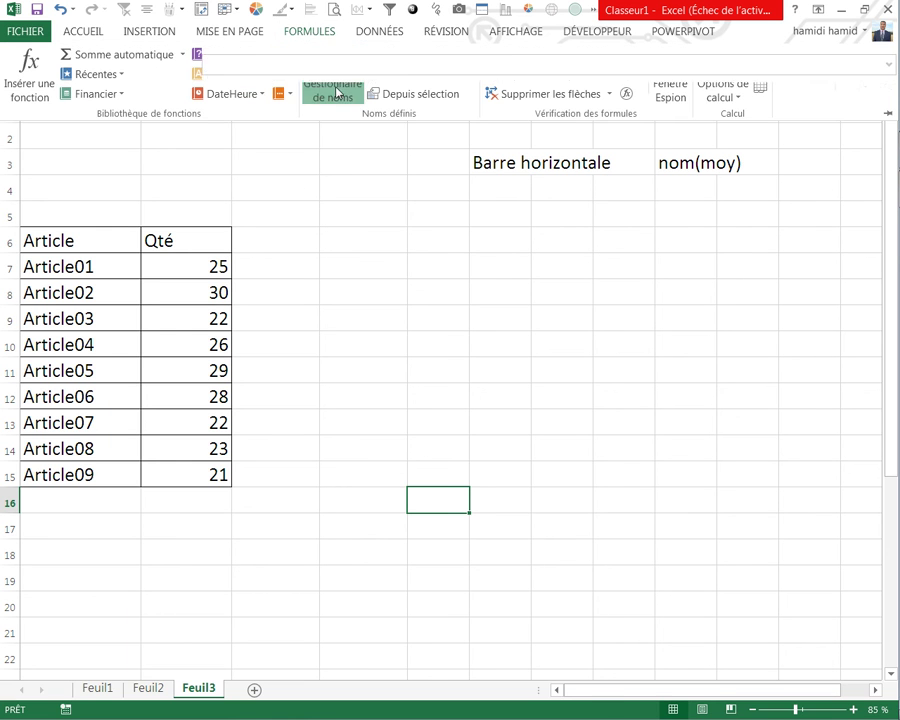
drag(251, 360, 306, 238)
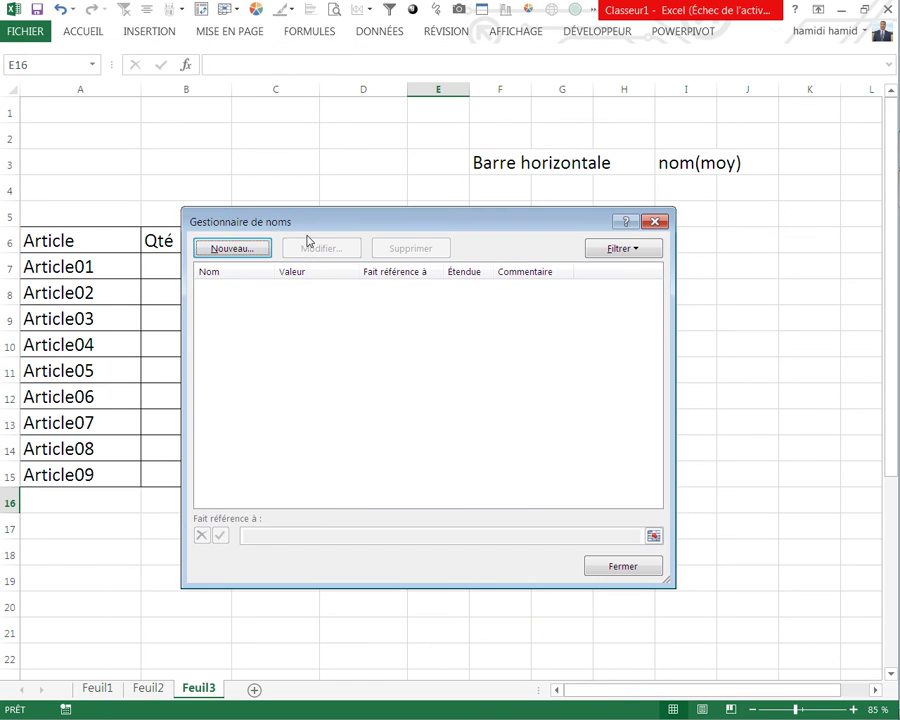
click(232, 250)
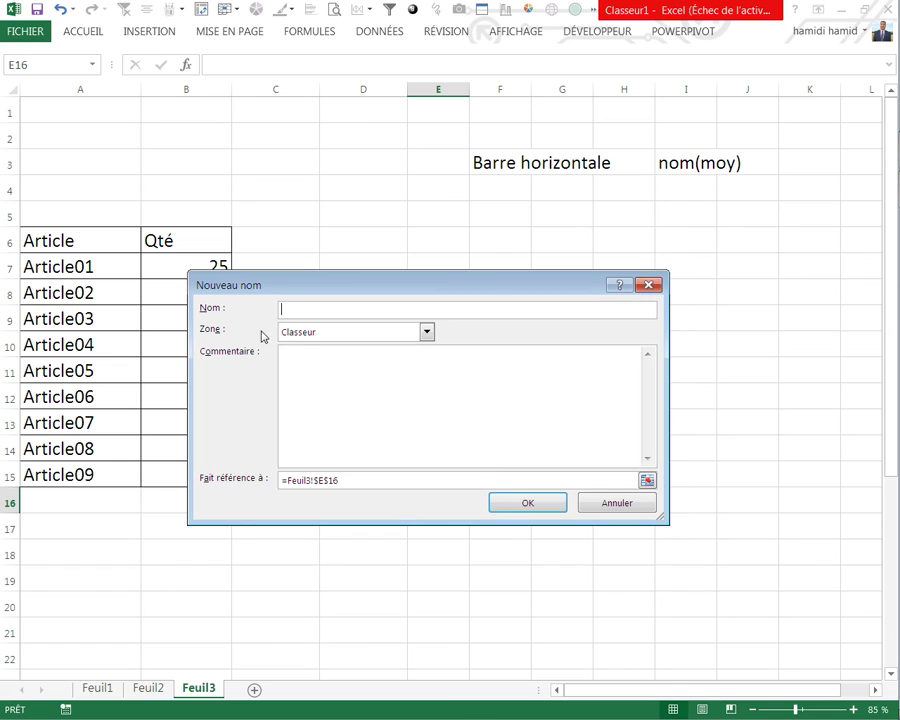
click(606, 504)
Step: In E16 enter =SI($B$7:$B$15<>"";MOYENNE($B$7:$B$15);"") using absolute references
key(Escape)
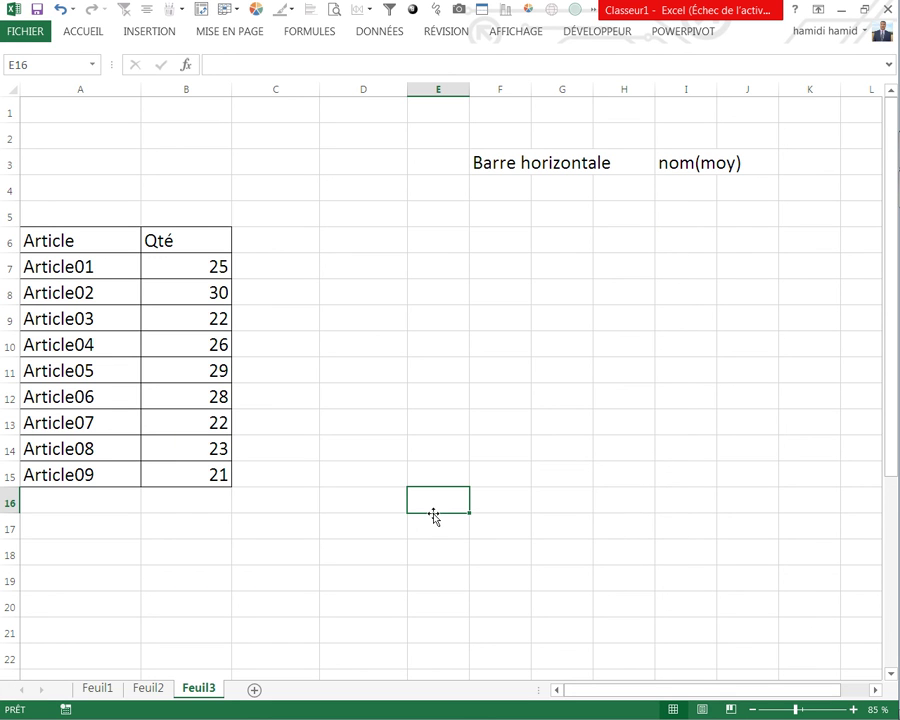
text(=)
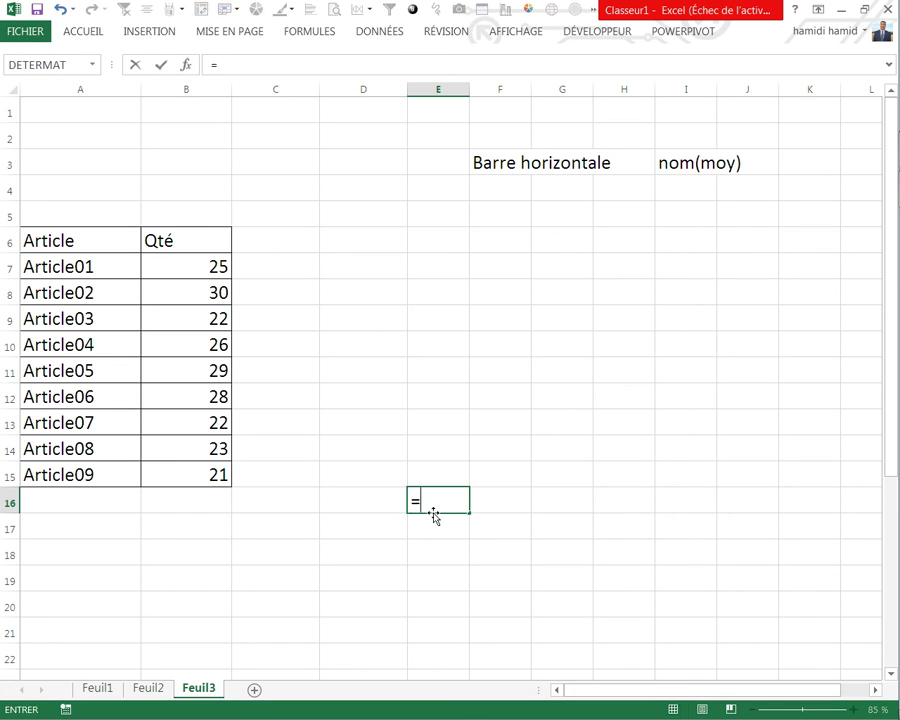
text(si()
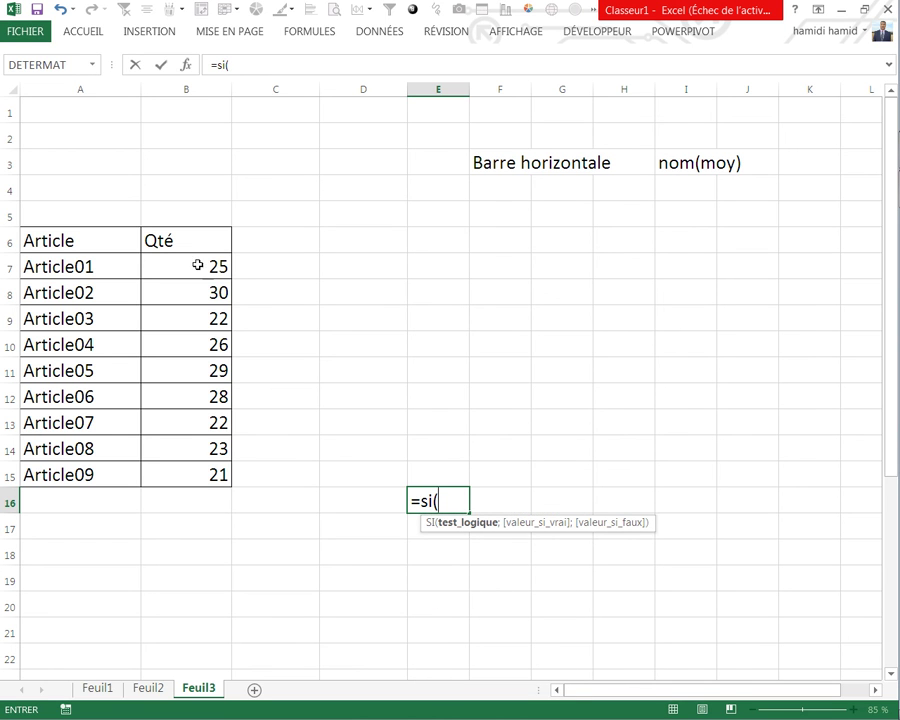
drag(199, 266, 169, 465)
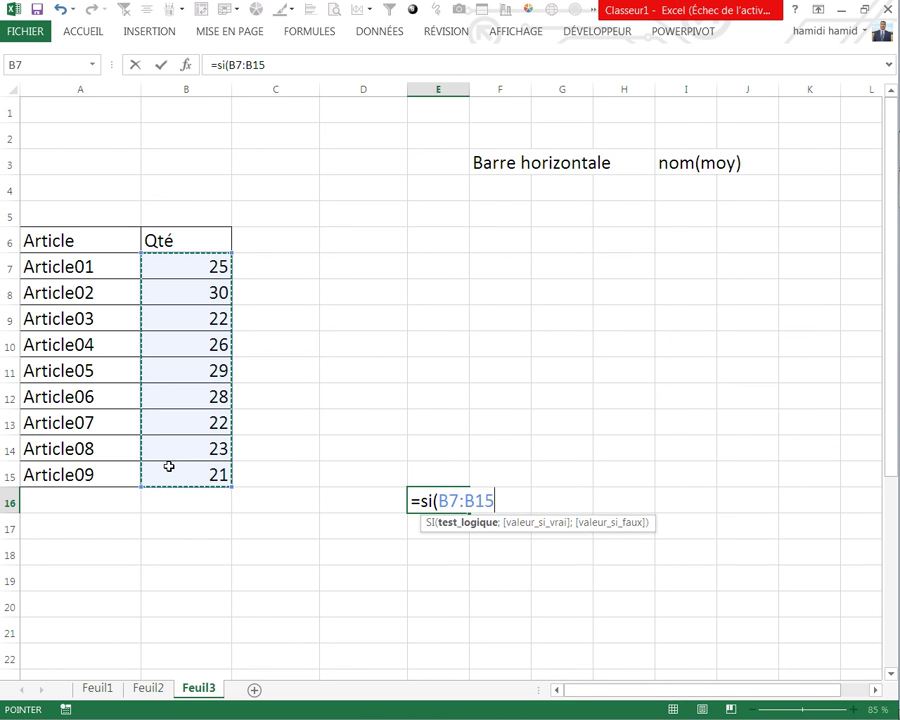
key(F4)
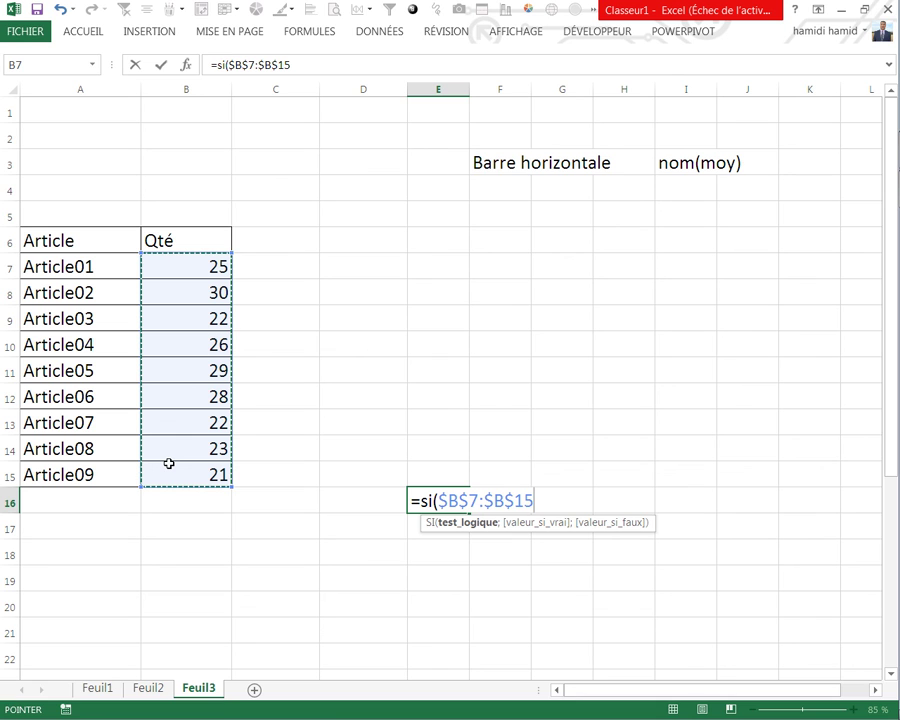
text(<)
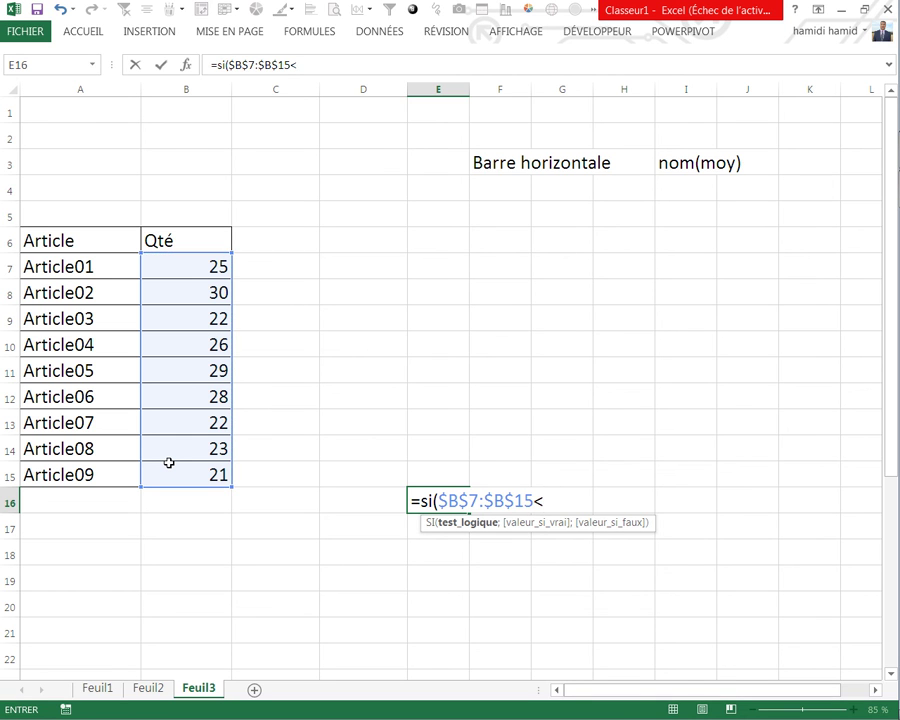
text(>)
text("")
text(;)
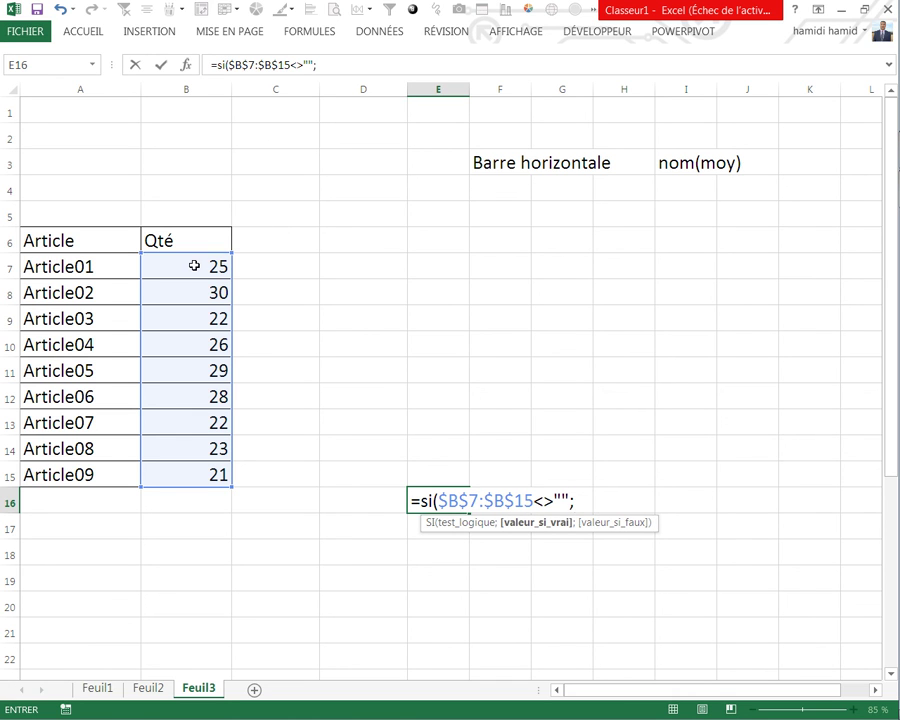
text(moy)
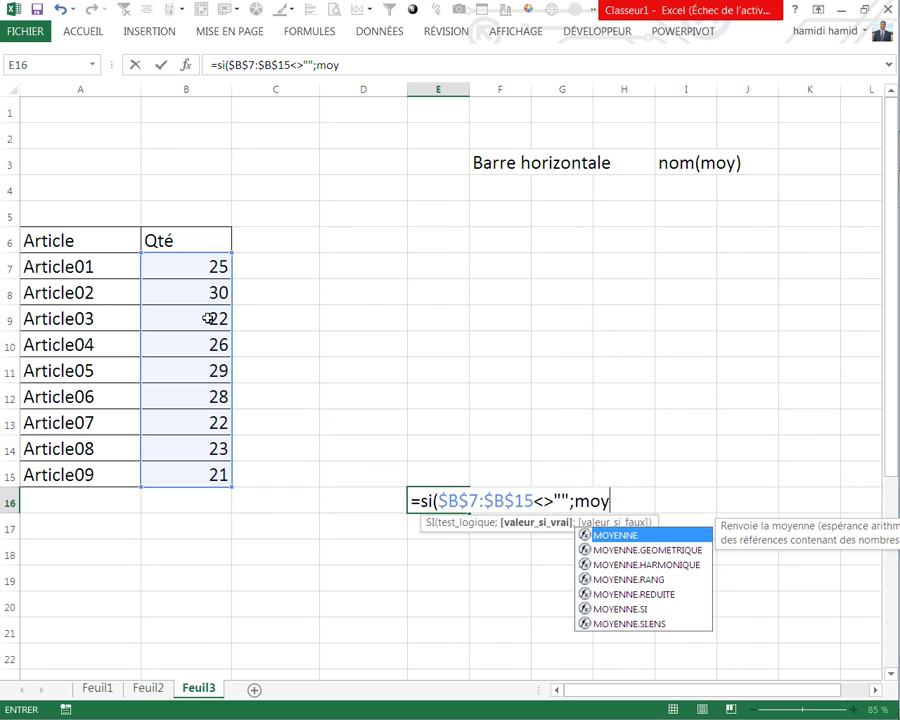
double_click(610, 536)
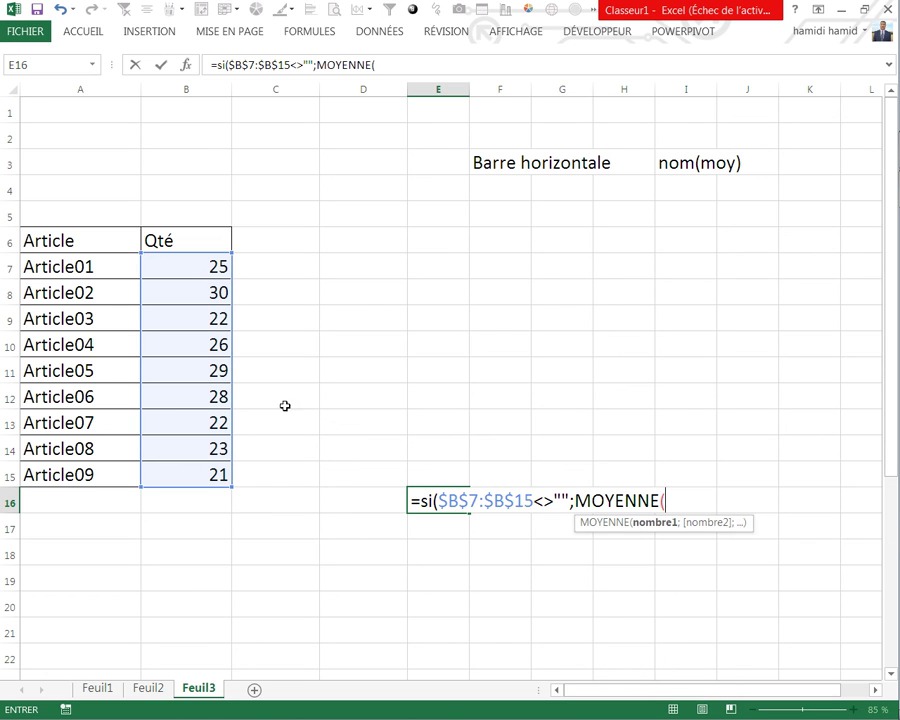
drag(185, 266, 181, 473)
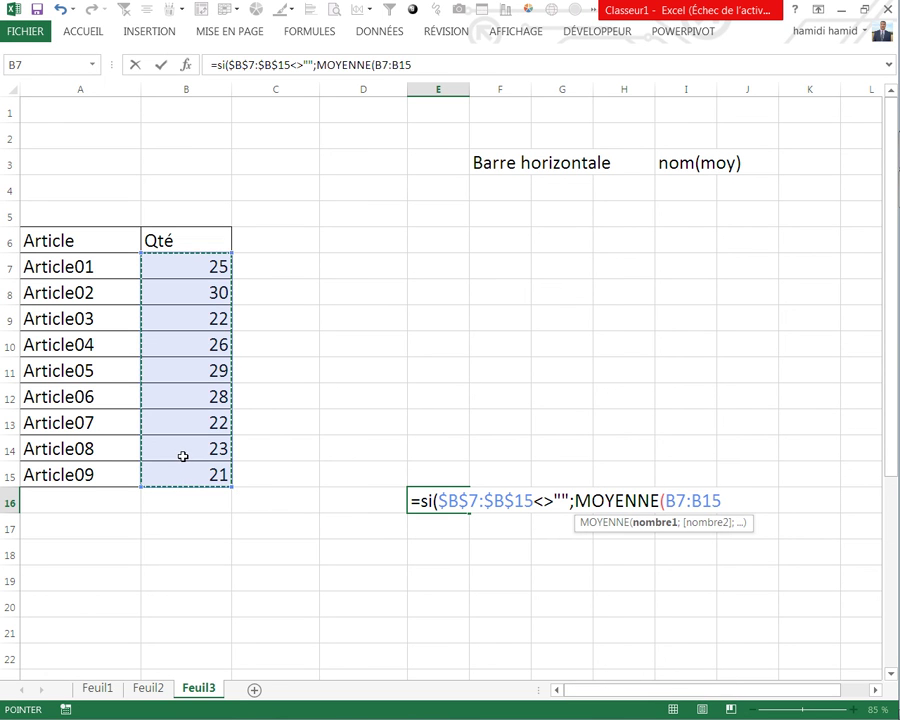
key(F4)
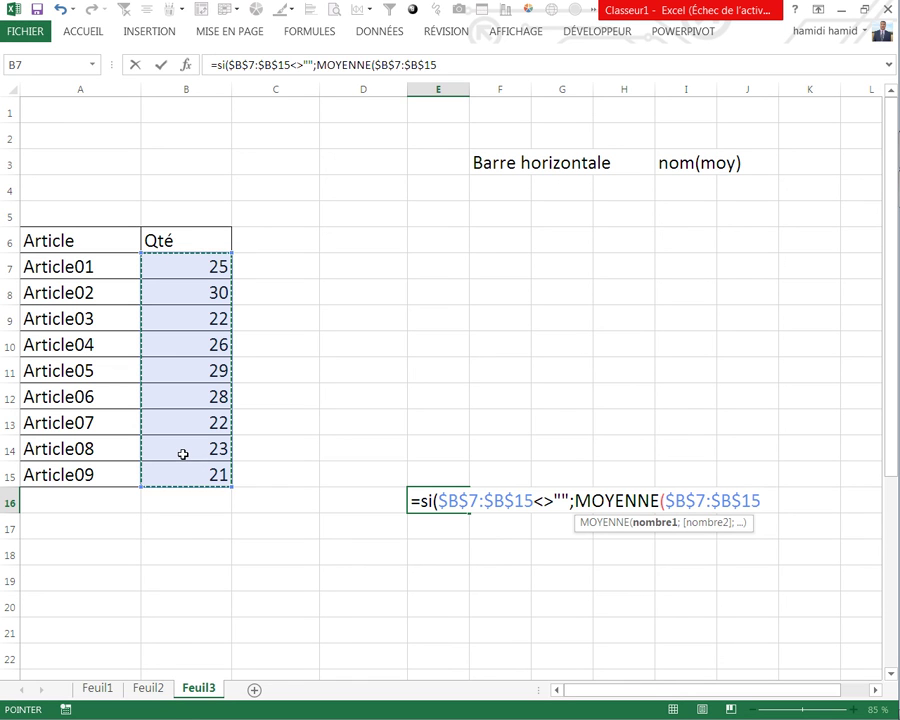
text())
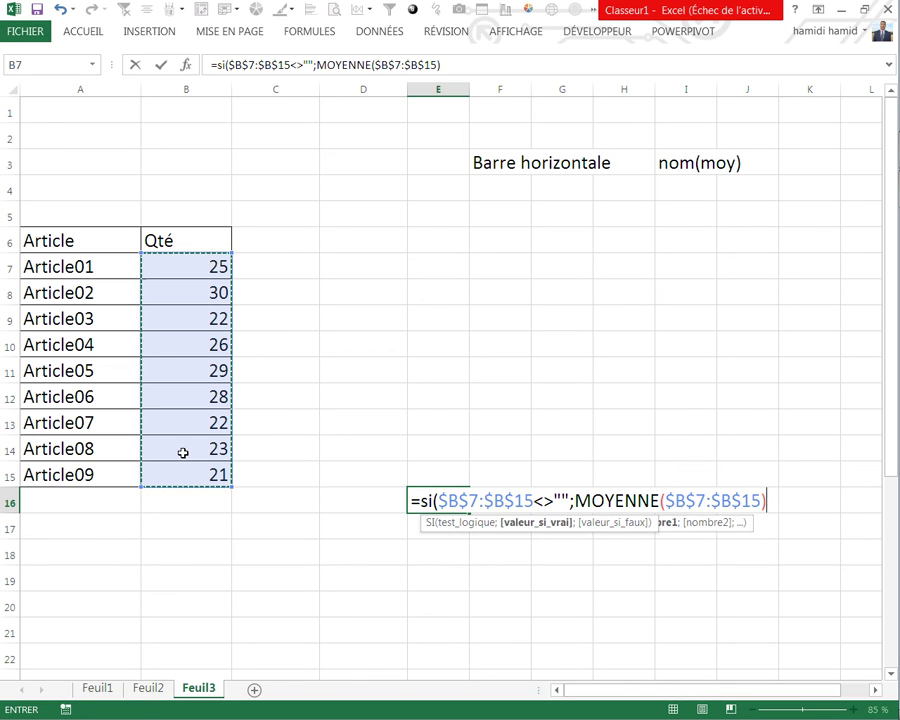
text(;"")
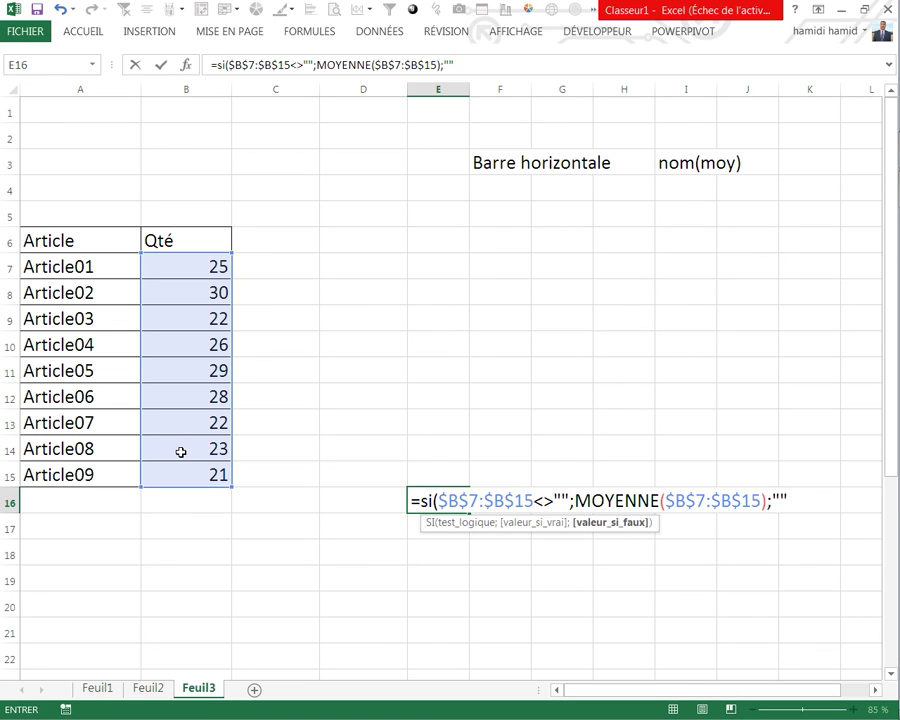
text())
key(Return)
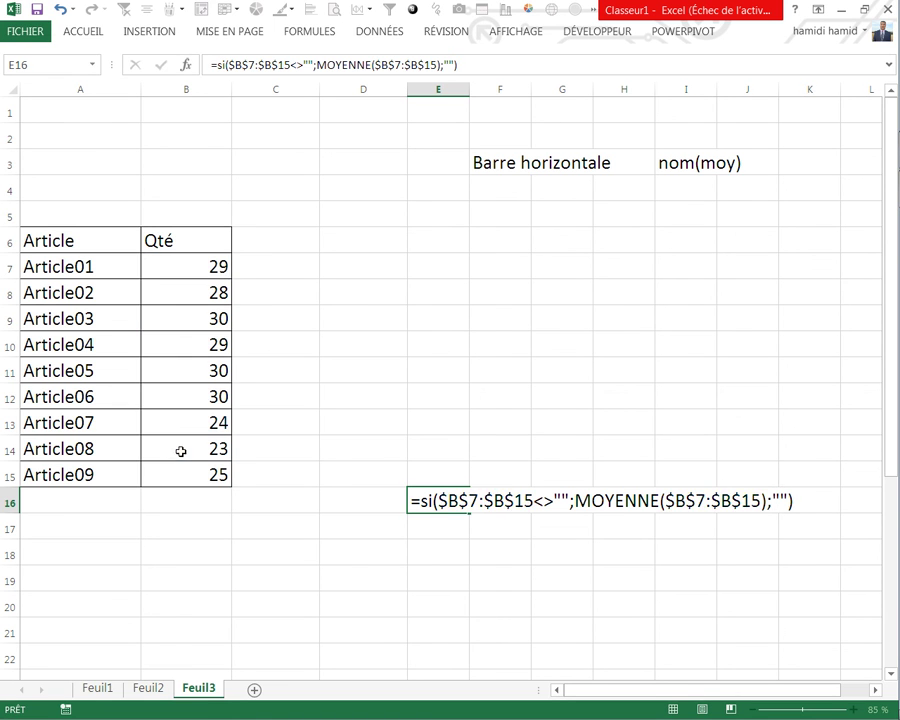
Step: Copy the E16 formula text from the formula bar
click(433, 501)
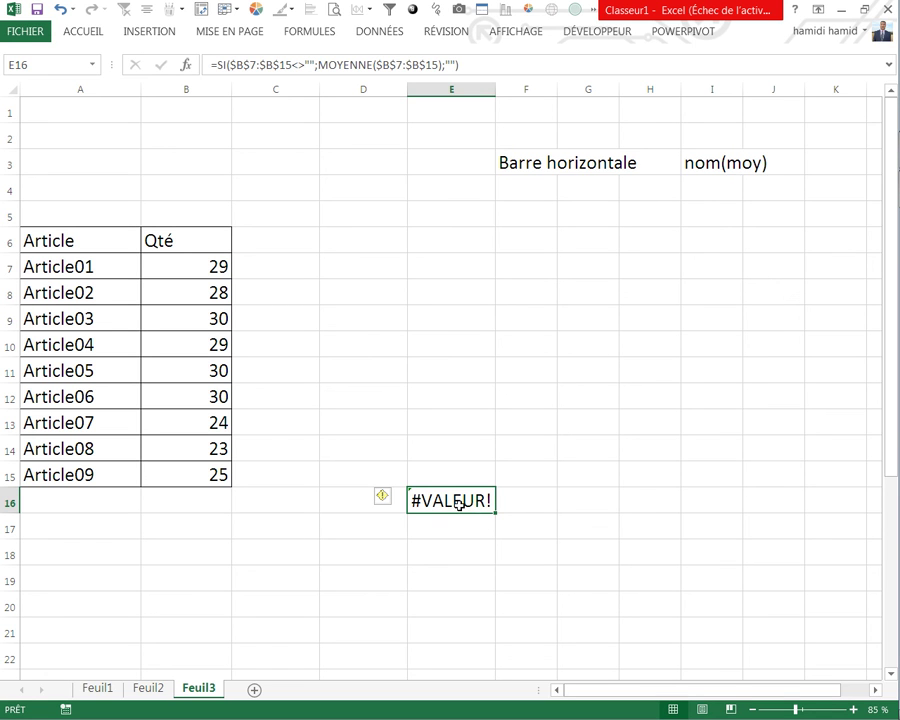
click(460, 64)
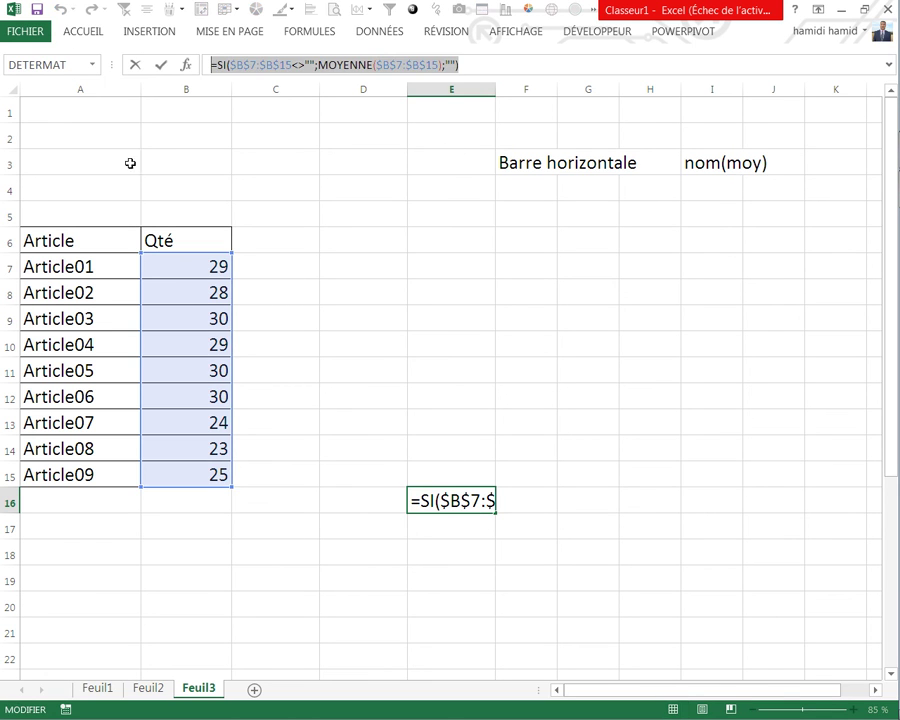
key(End)
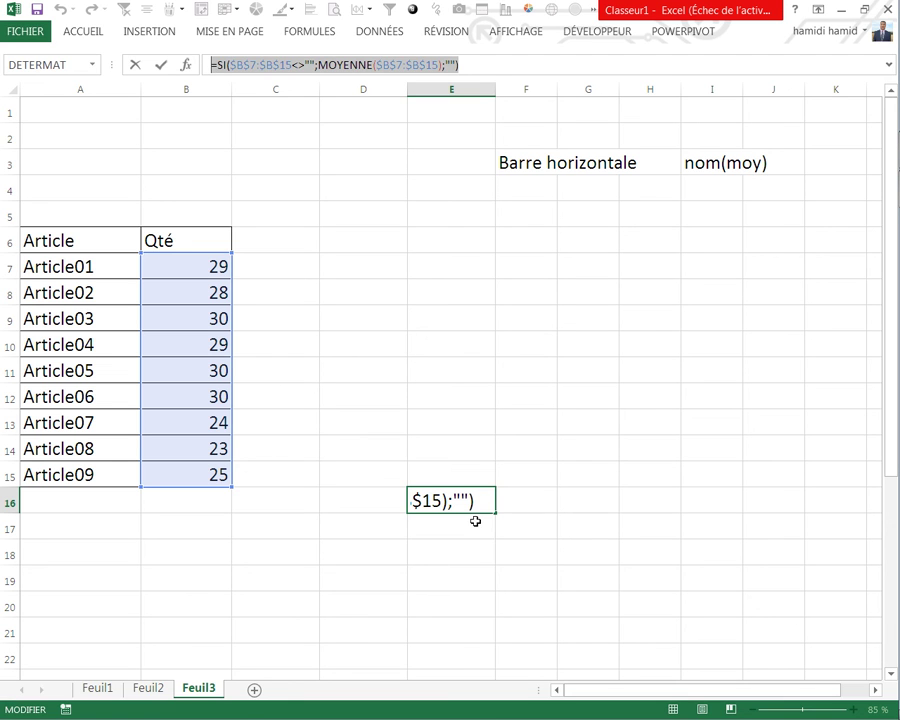
key(ctrl+Return)
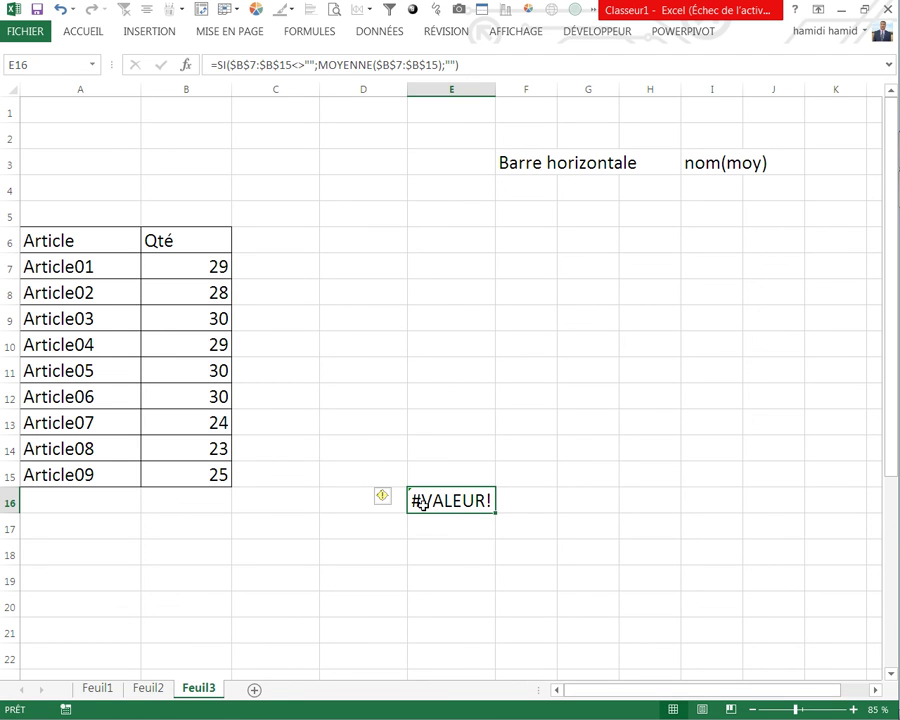
Step: Create the name moy referring to the pasted conditional average formula
click(309, 31)
click(332, 70)
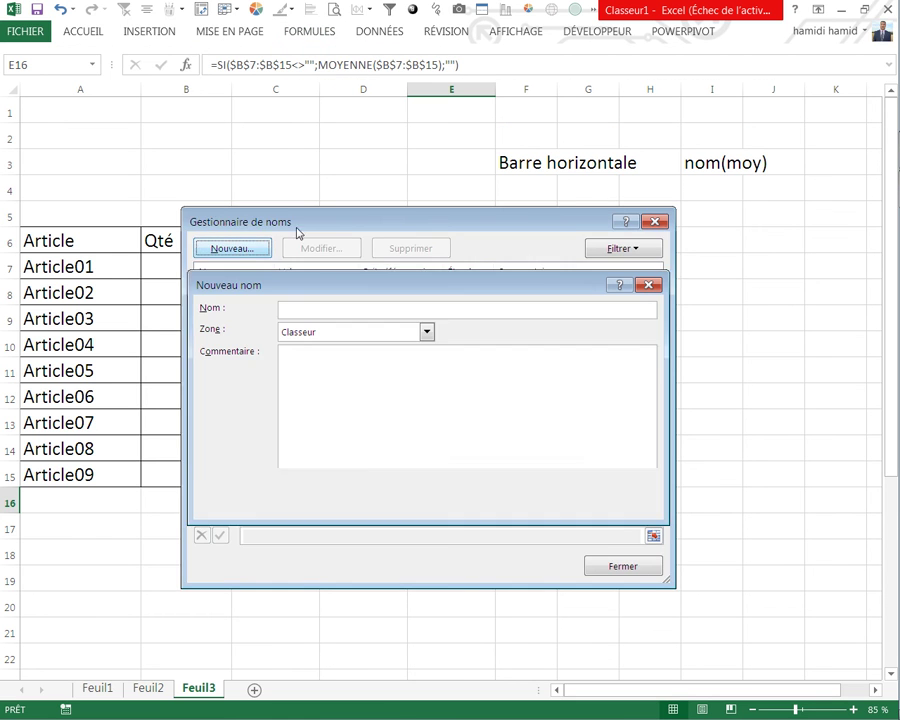
click(247, 248)
drag(315, 269, 407, 255)
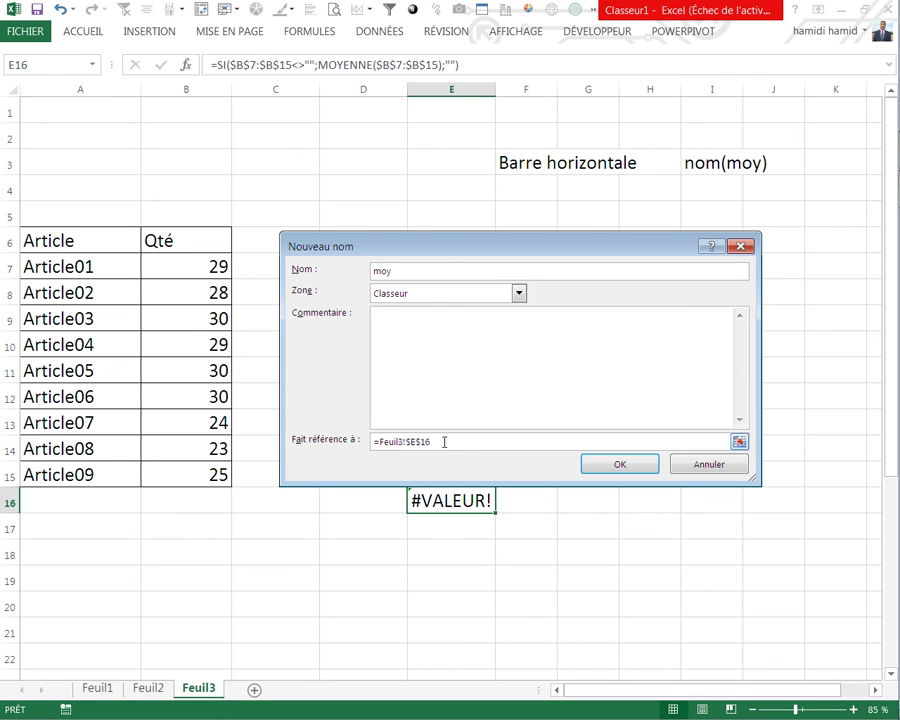
drag(444, 441, 162, 418)
key(Delete)
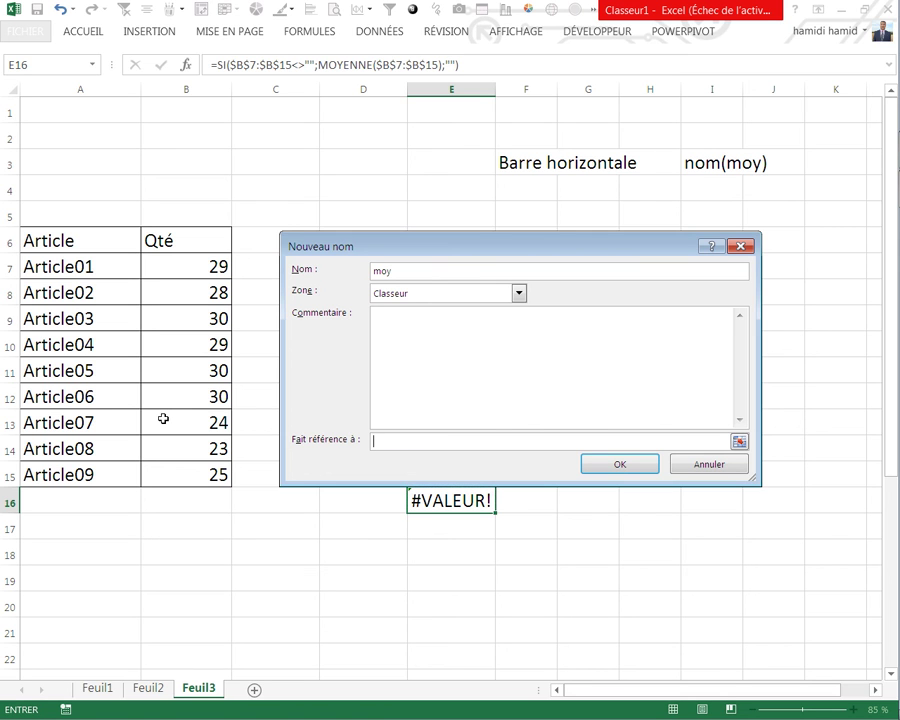
text(=SI($B$7:$B$15<>"";MOYENNE($B$7:$B$15);""))
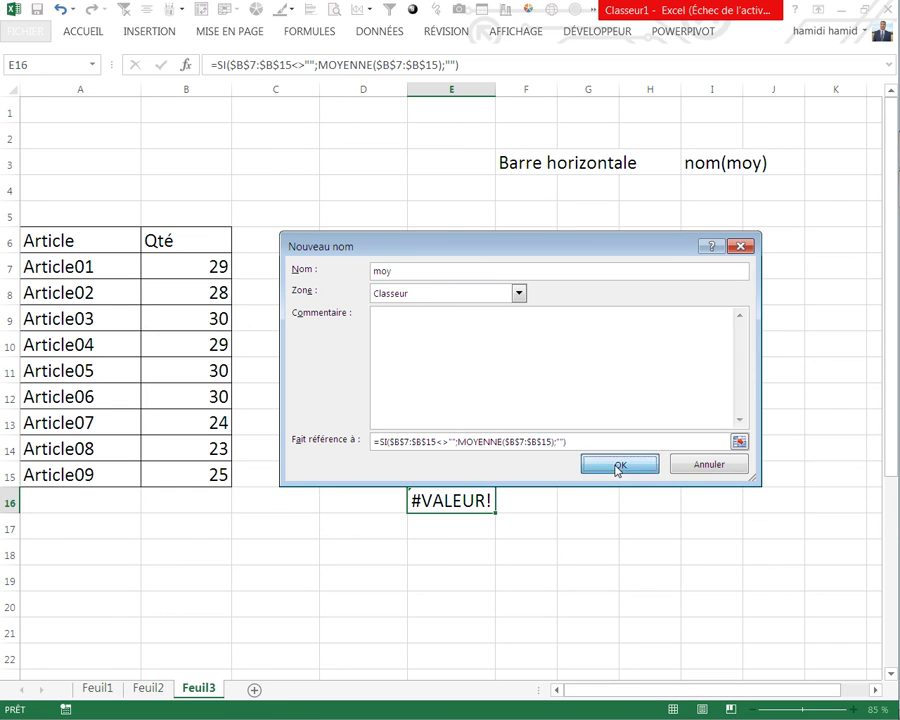
click(617, 468)
click(697, 530)
Step: Clear the formula from cell E16
click(555, 406)
click(450, 498)
key(Delete)
Step: Chart A7:B15 (Article01–Article09 quantities) as clustered columns placed beside the table
click(457, 455)
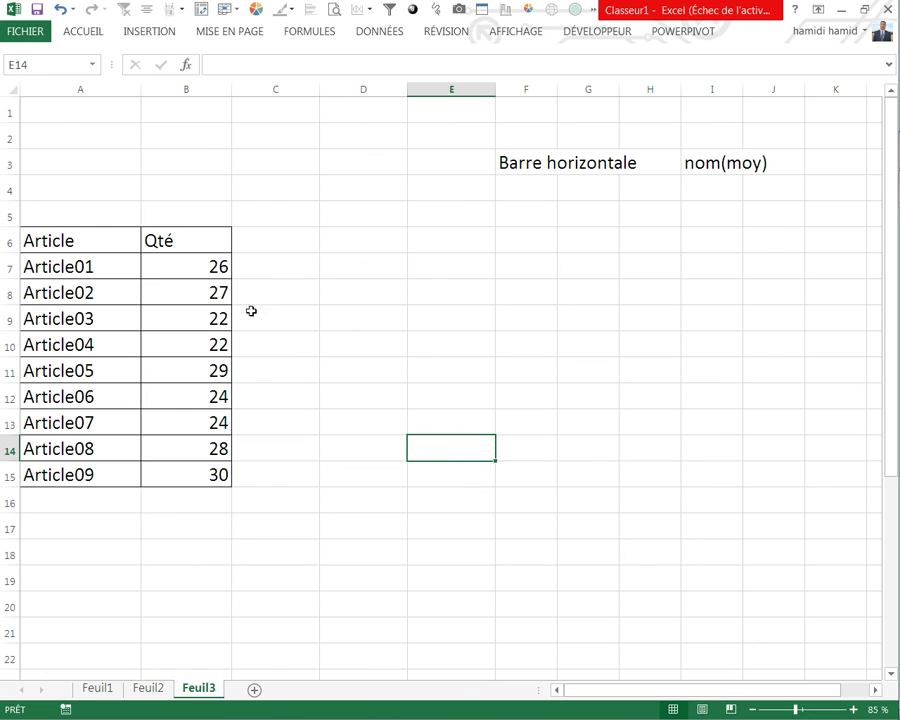
drag(94, 262, 196, 475)
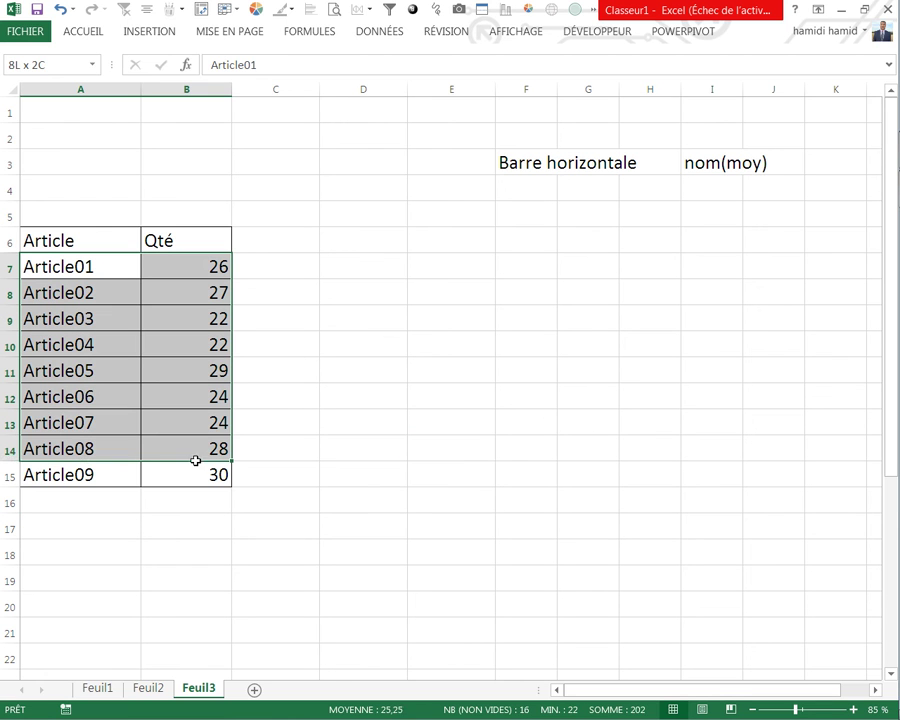
click(147, 32)
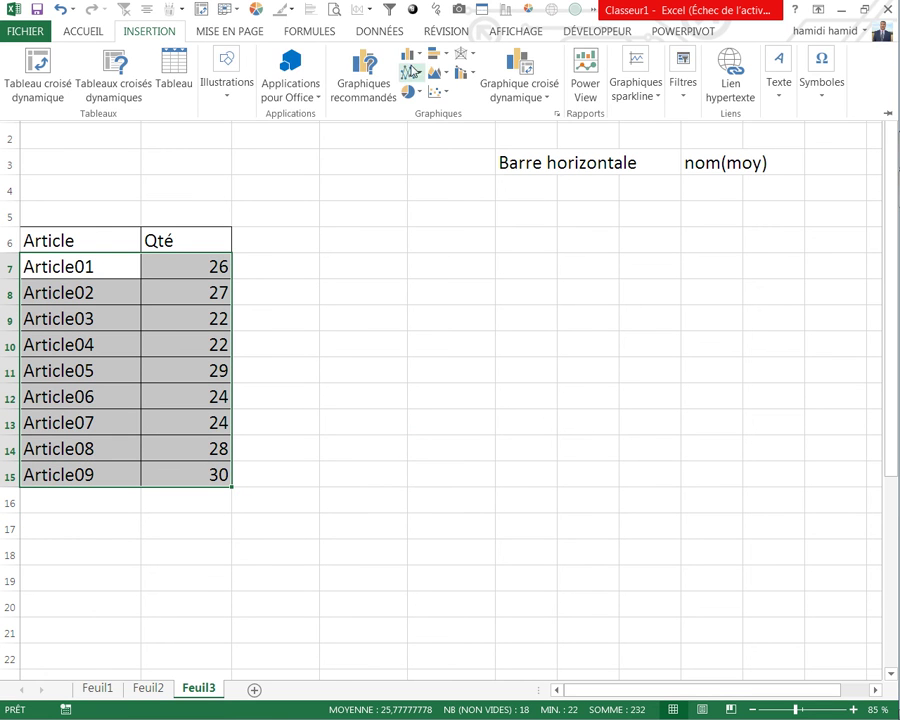
click(409, 54)
click(418, 106)
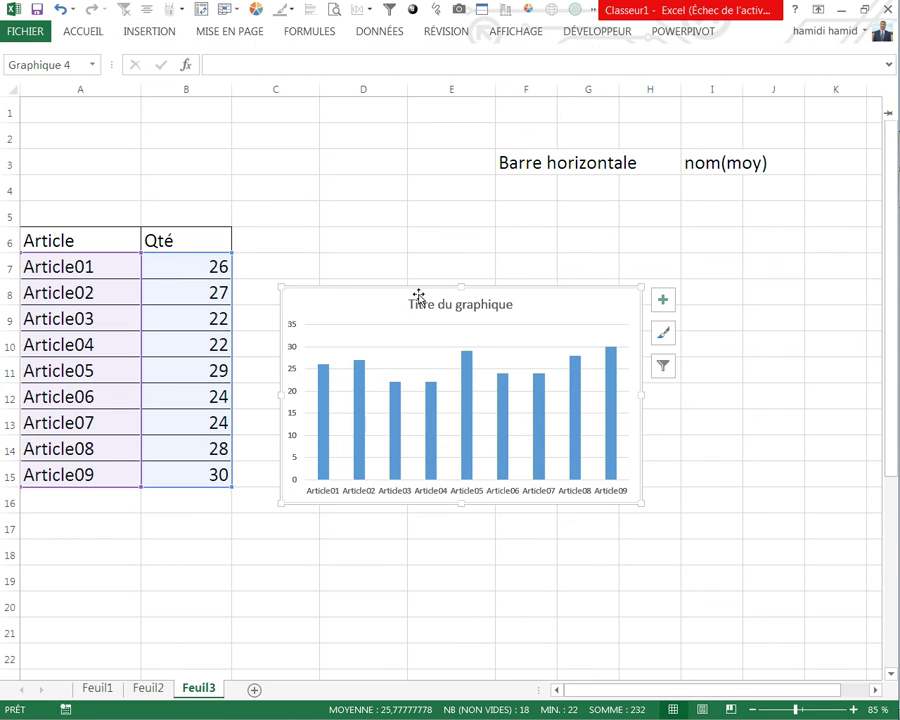
drag(418, 296, 431, 263)
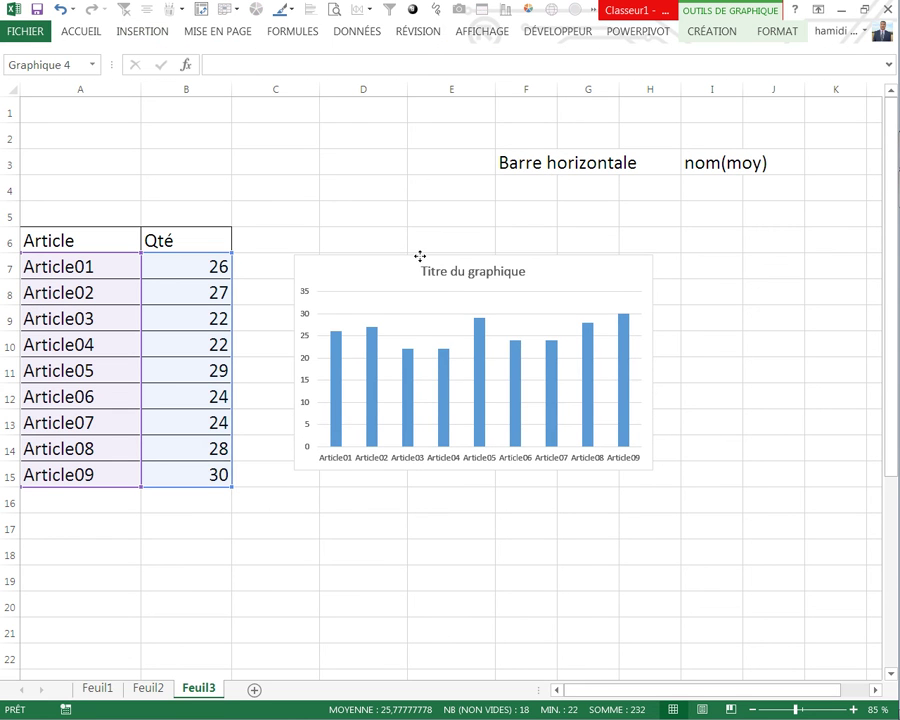
right_click(447, 305)
Step: Add a second chart series whose values are =Feuil3!moy
click(481, 399)
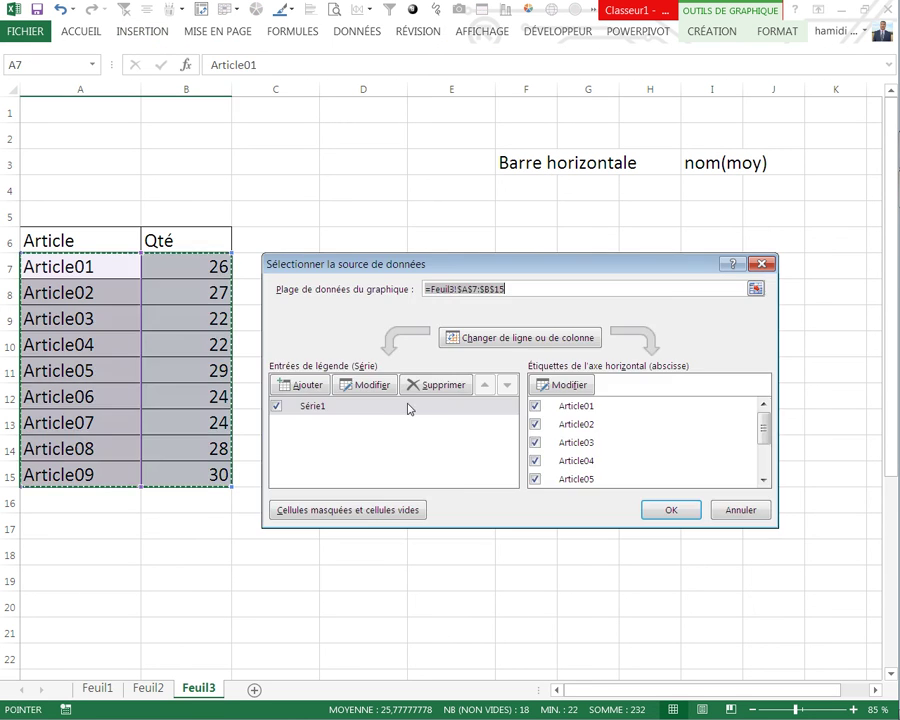
click(302, 385)
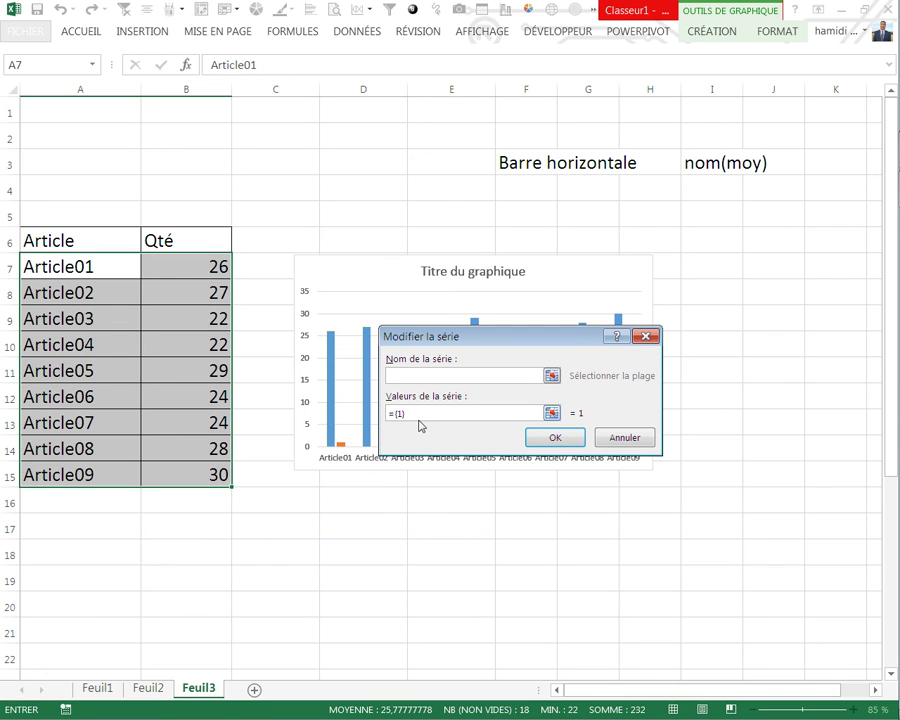
key(BackSpace)
click(110, 551)
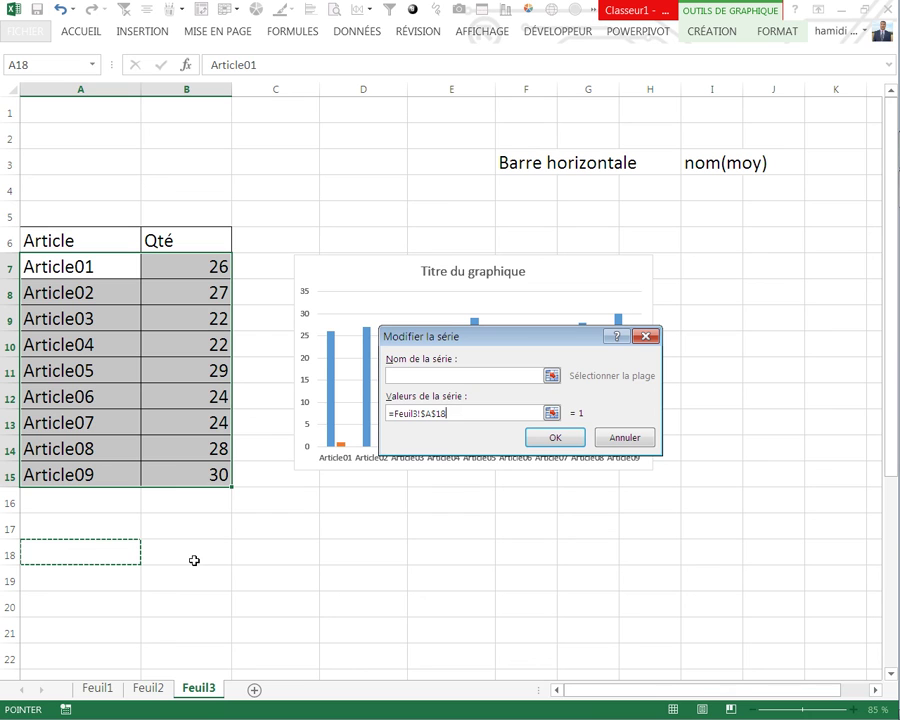
key(BackSpace)
key(BackSpace)
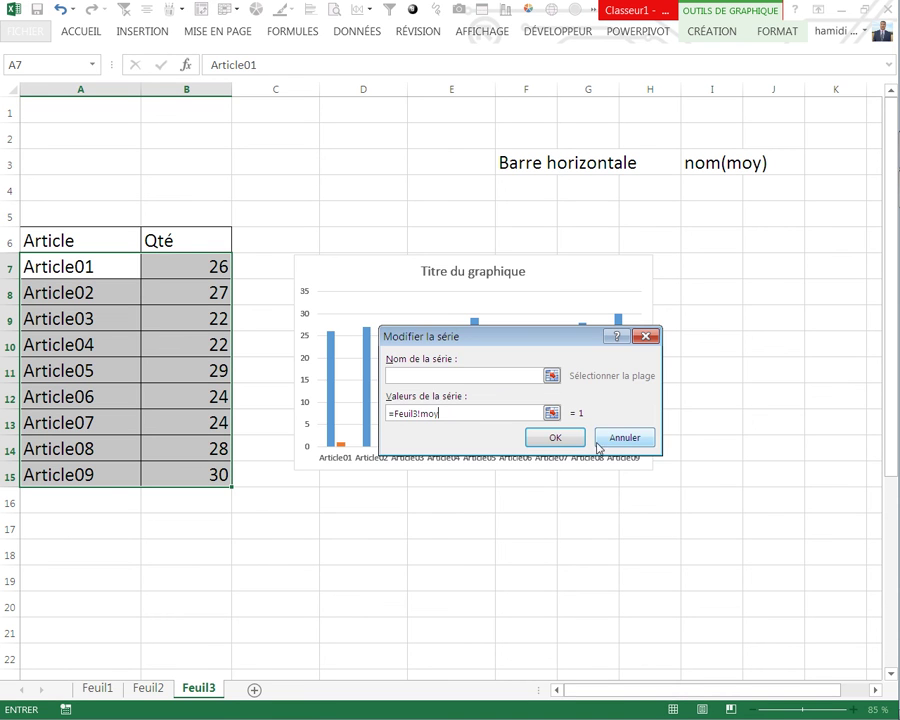
click(552, 439)
click(643, 510)
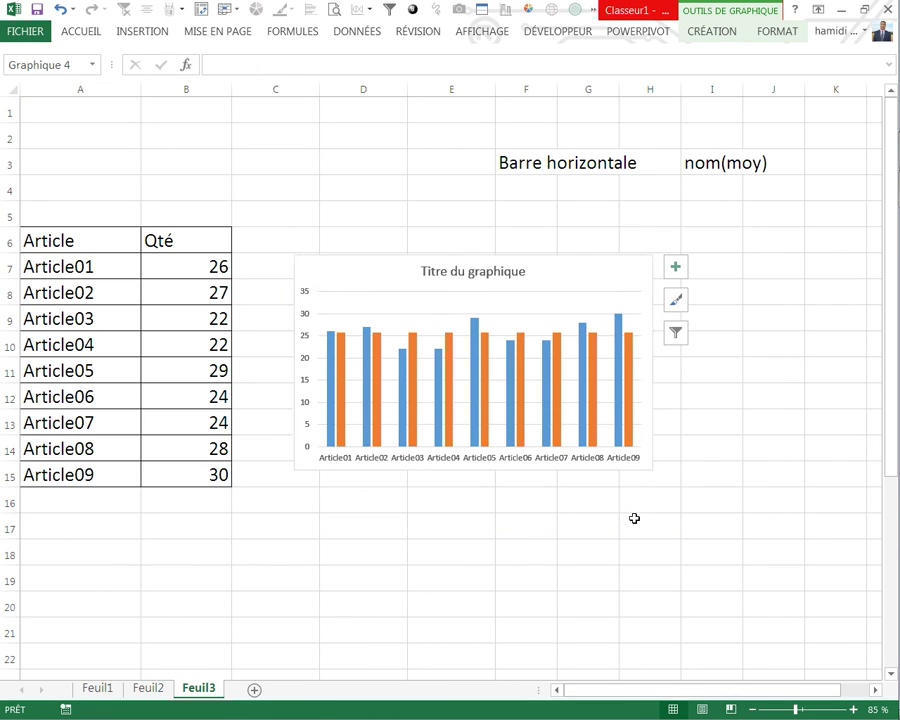
Step: Set Série2 to Courbes in a combined chart, drawing a flat average line near 25,78
click(411, 354)
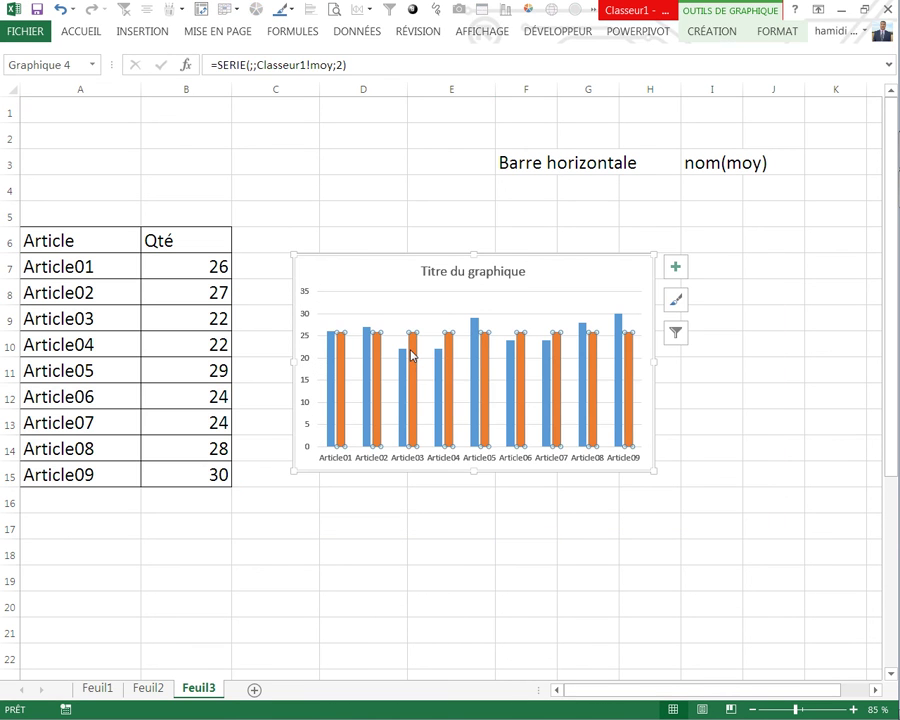
right_click(411, 355)
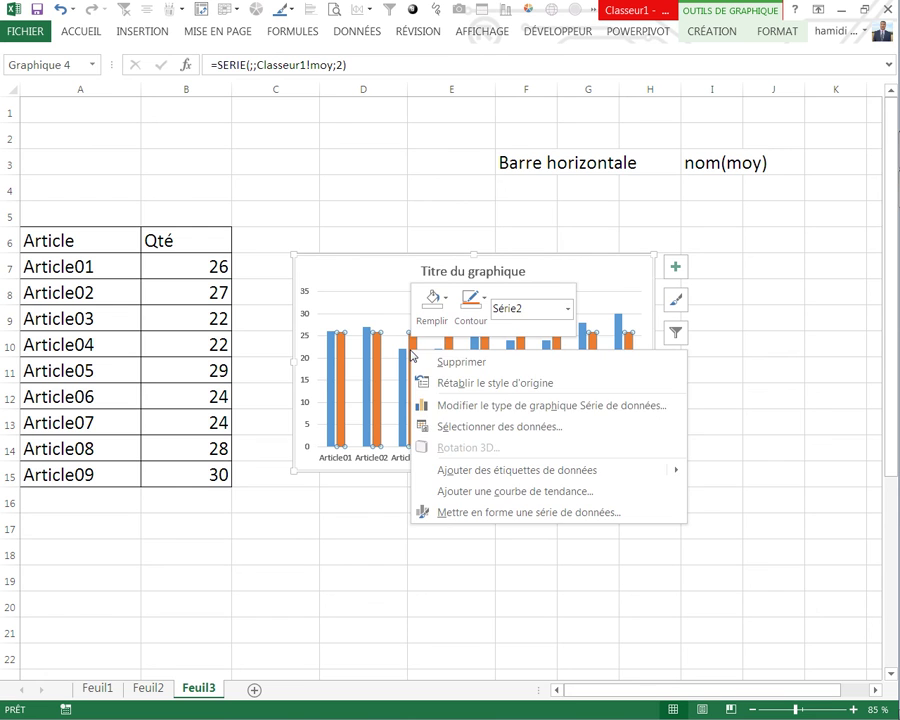
click(456, 406)
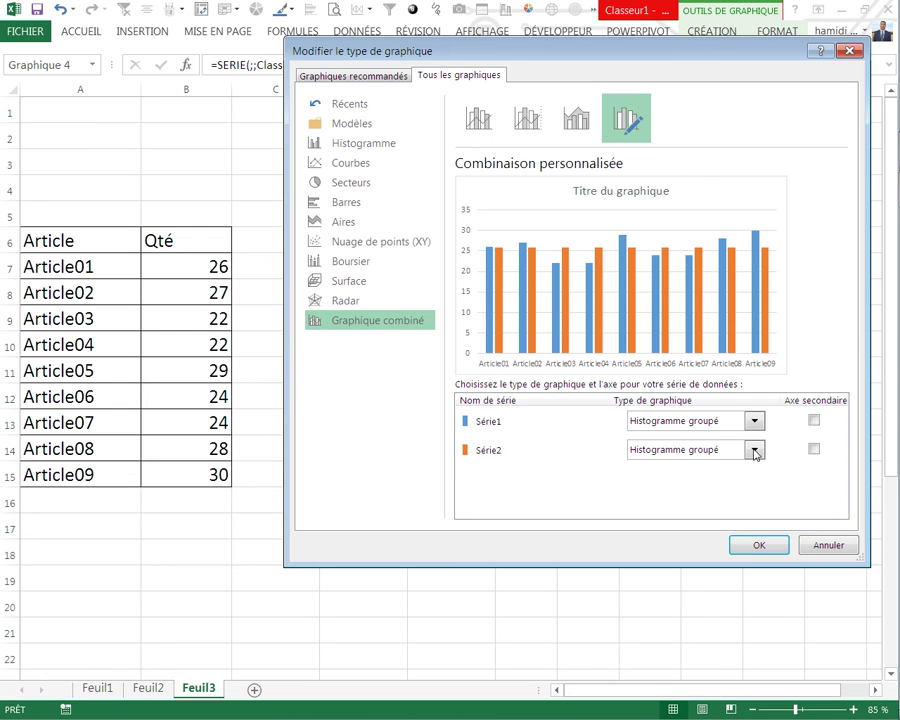
click(756, 451)
click(651, 303)
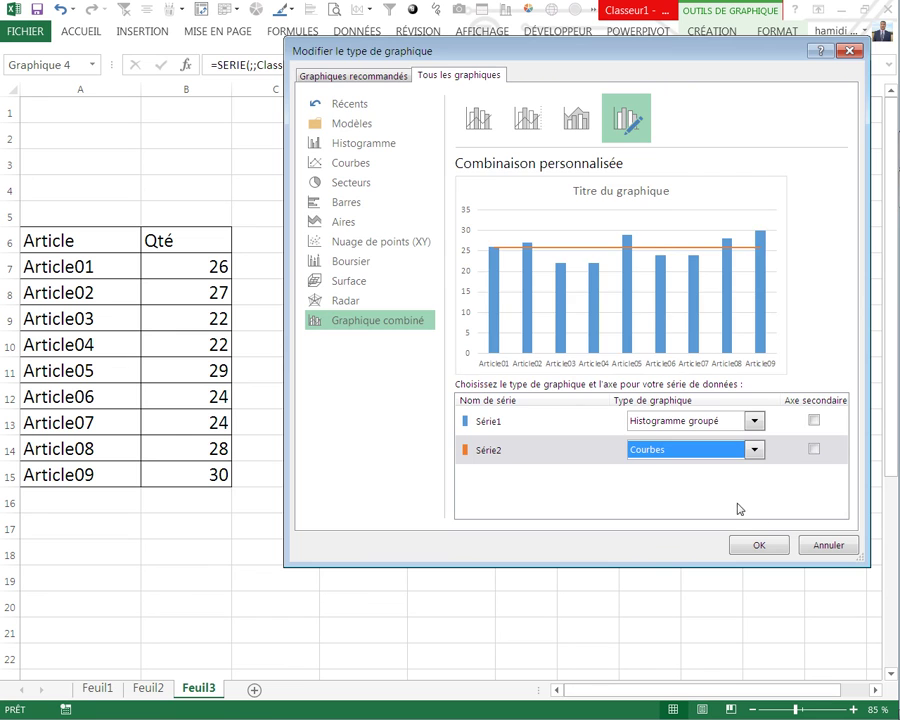
click(752, 546)
click(530, 575)
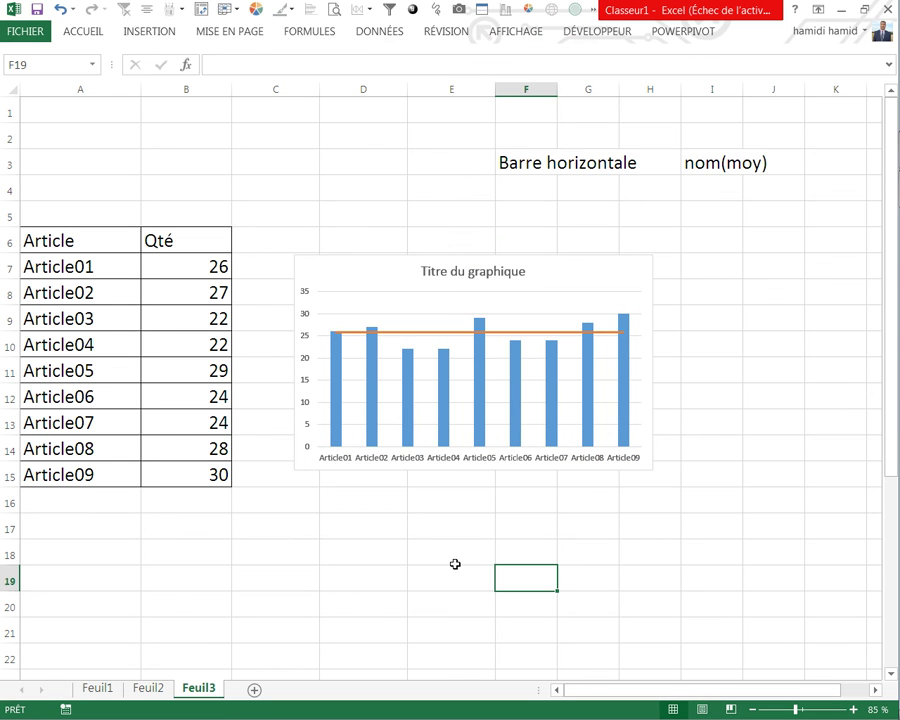
Step: Recalculate with F9 so the average line moves to about 24,89
click(410, 557)
key(F9)
key(F9)
key(F9)
key(F9)
key(F9)
key(F9)
key(F9)
key(F9)
key(F9)
key(F9)
key(F9)
key(F9)
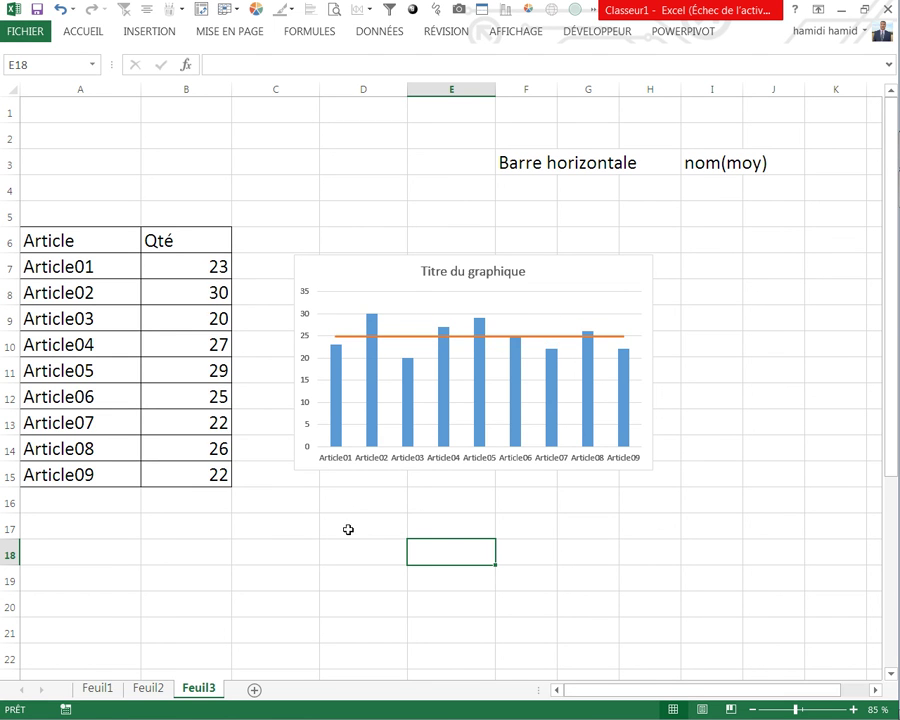
click(348, 529)
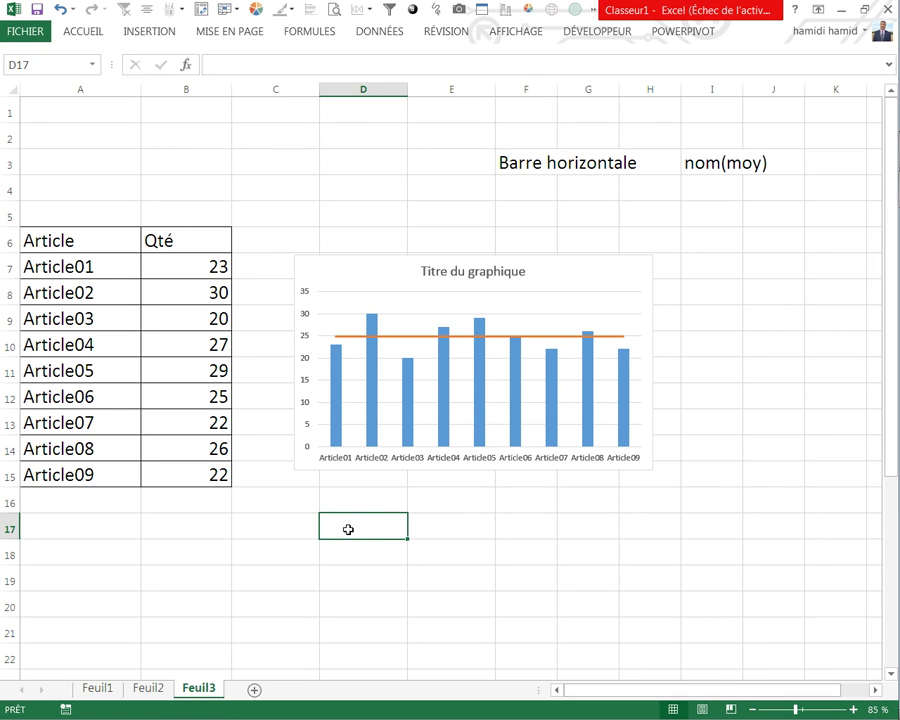